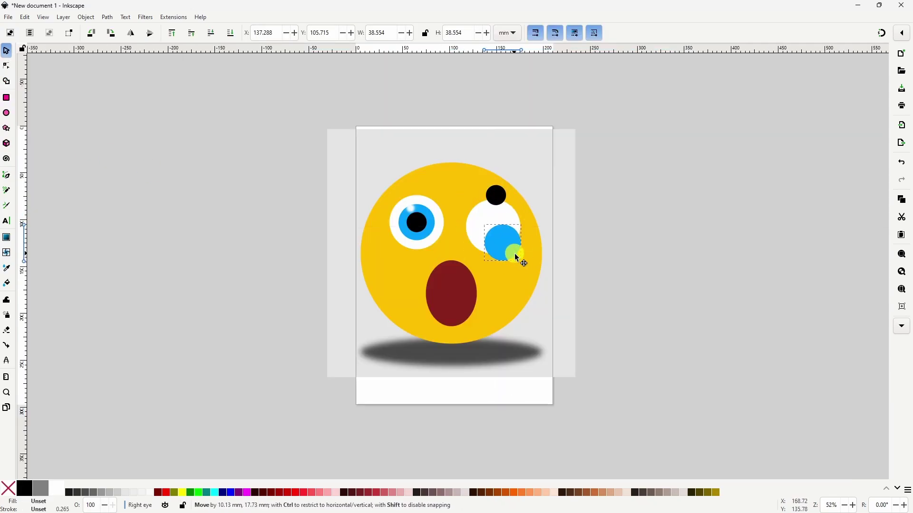
Select the emoji's right eye, then adjust the grid block size and ruler mark angle
{"action": "left_click", "coordinate": [471, 231]}
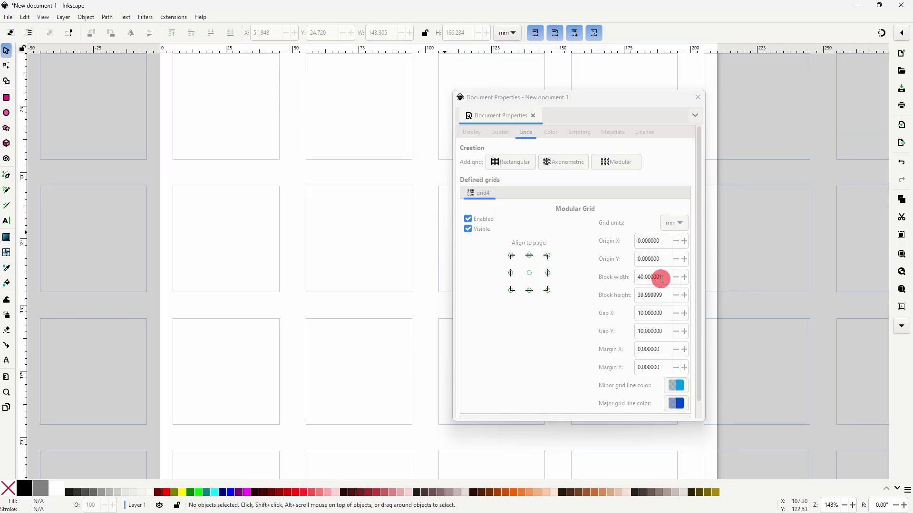
{"action": "left_click", "coordinate": [658, 278]}
{"action": "left_click", "coordinate": [658, 295]}
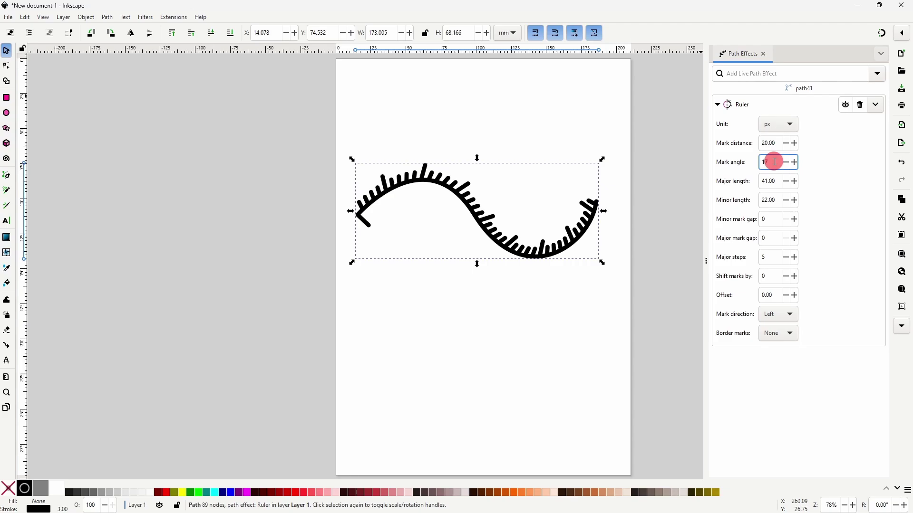
{"action": "scroll", "coordinate": [774, 162], "scroll_direction": "up", "scroll_amount": 5}
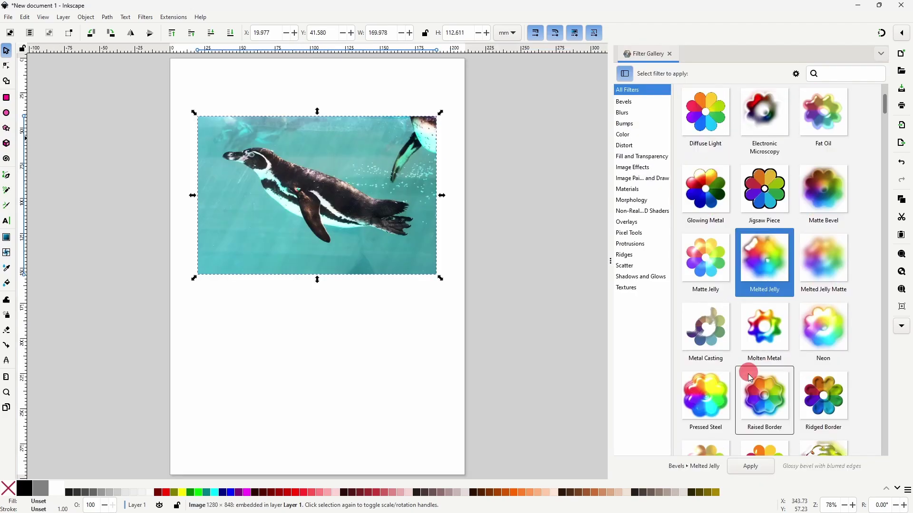
Apply Melted Jelly to the penguin, generate a wireframe sphere, and rotate the gradient to 38°
{"action": "left_click", "coordinate": [750, 466]}
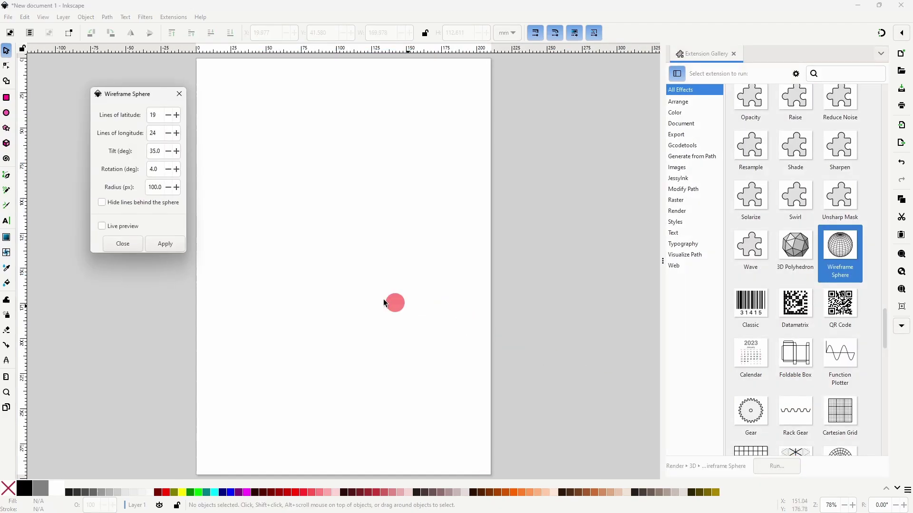
{"action": "left_click", "coordinate": [167, 244]}
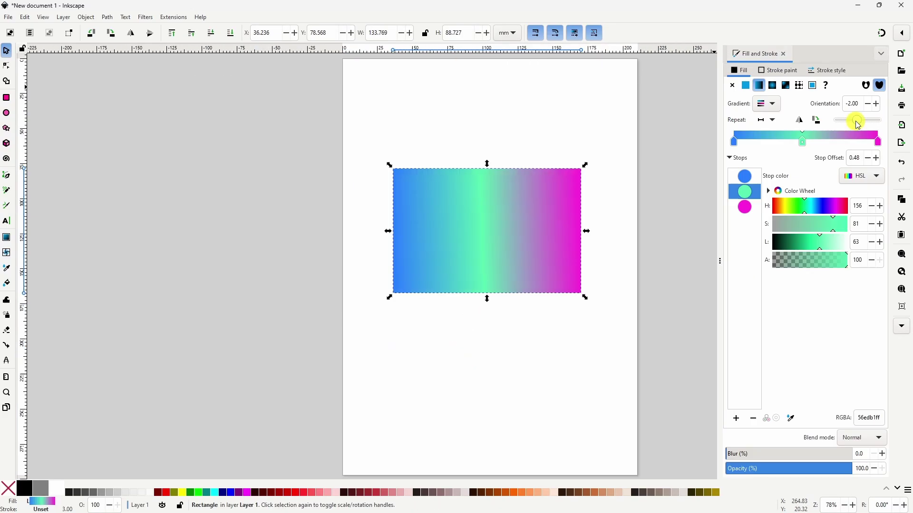
{"action": "mouse_move", "coordinate": [854, 119]}
{"action": "left_mouse_down"}
{"action": "mouse_move", "coordinate": [842, 118]}
{"action": "mouse_move", "coordinate": [863, 123]}
{"action": "left_mouse_up"}
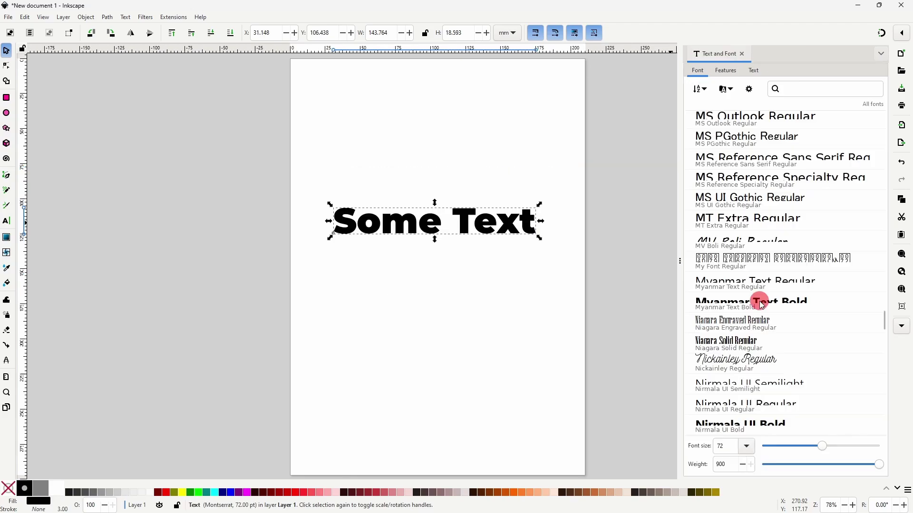
Restyle the sample text in Nickainley Regular, then in Nohemi Regular
{"action": "left_click", "coordinate": [759, 300]}
{"action": "scroll", "coordinate": [758, 302], "scroll_direction": "down", "scroll_amount": 3}
{"action": "left_click", "coordinate": [760, 292]}
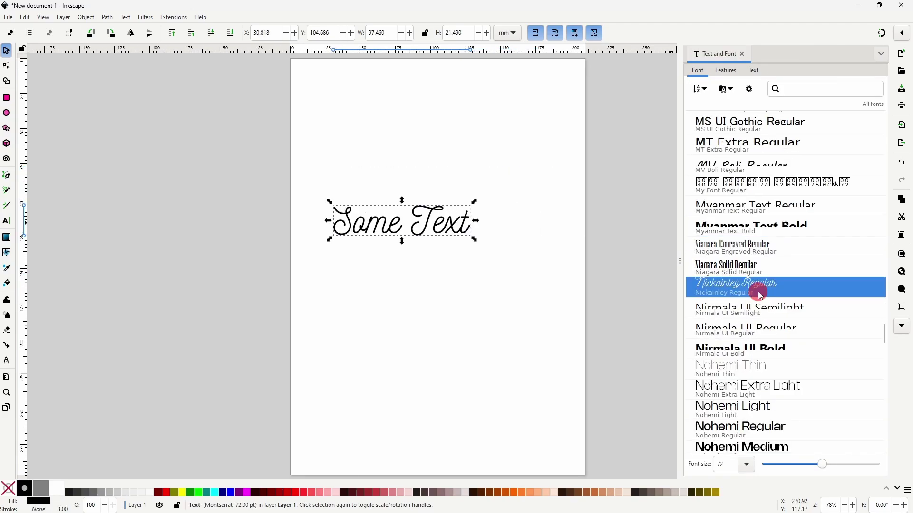
{"action": "scroll", "coordinate": [759, 295], "scroll_direction": "down", "scroll_amount": 2}
{"action": "left_click", "coordinate": [703, 350]}
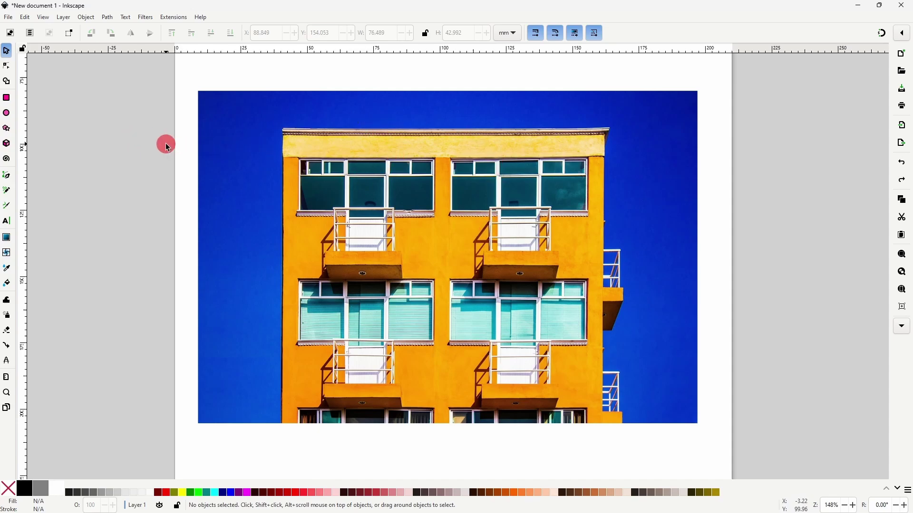
Draw a rectangle over the upper-left windows and an ellipse over the lower-right balcony
{"action": "left_click", "coordinate": [6, 97]}
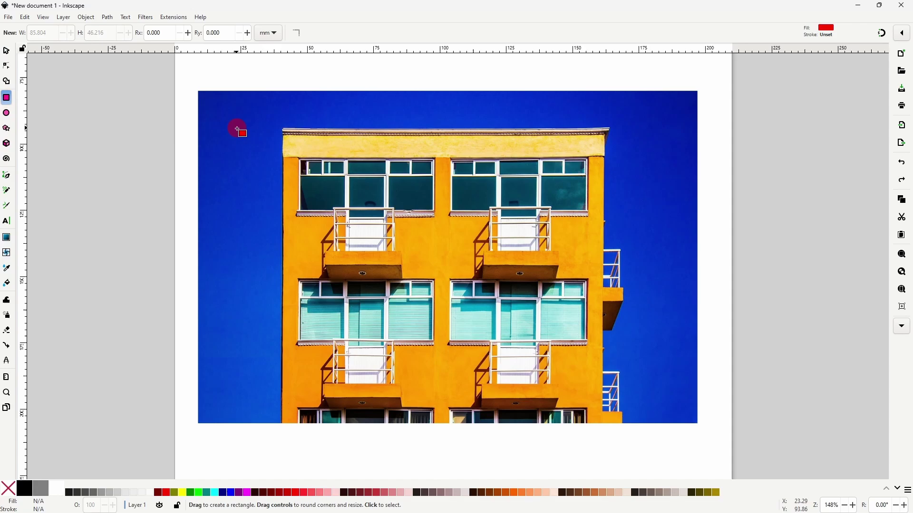
{"action": "mouse_move", "coordinate": [244, 132]}
{"action": "left_mouse_down"}
{"action": "mouse_move", "coordinate": [366, 220]}
{"action": "mouse_move", "coordinate": [452, 252]}
{"action": "left_mouse_up"}
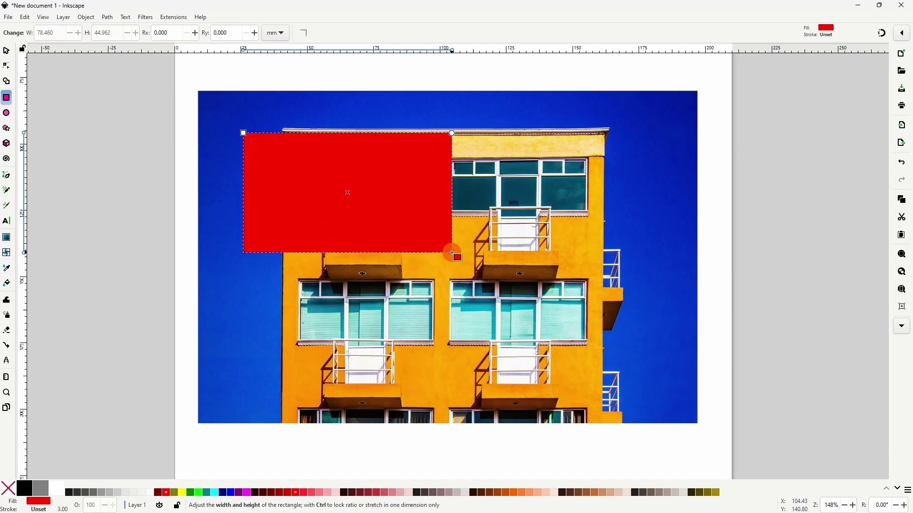
{"action": "left_click", "coordinate": [12, 113]}
{"action": "left_click_drag", "start_coordinate": [438, 288], "coordinate": [653, 397]}
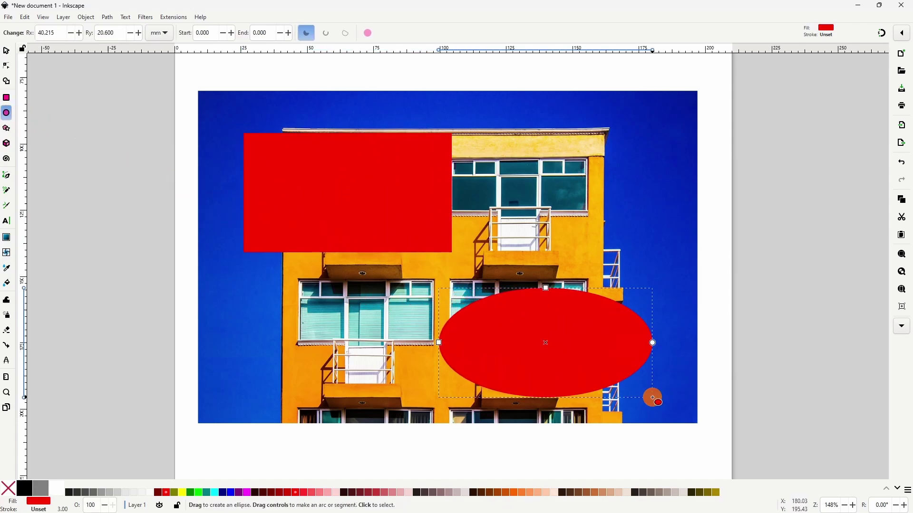
Select the photo and both shapes, then keep only the rectangle and ellipse fragments as photo pieces
{"action": "left_click", "coordinate": [6, 50]}
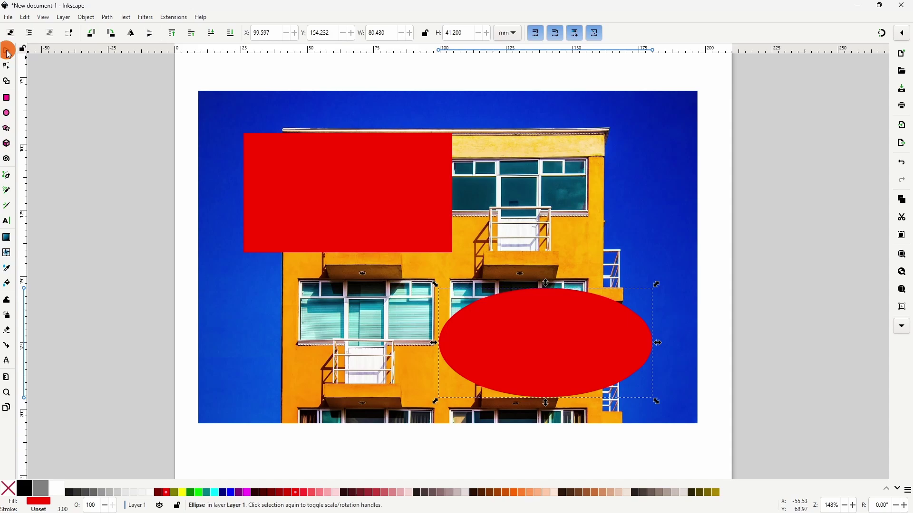
{"action": "left_click_drag", "start_coordinate": [141, 70], "coordinate": [721, 440]}
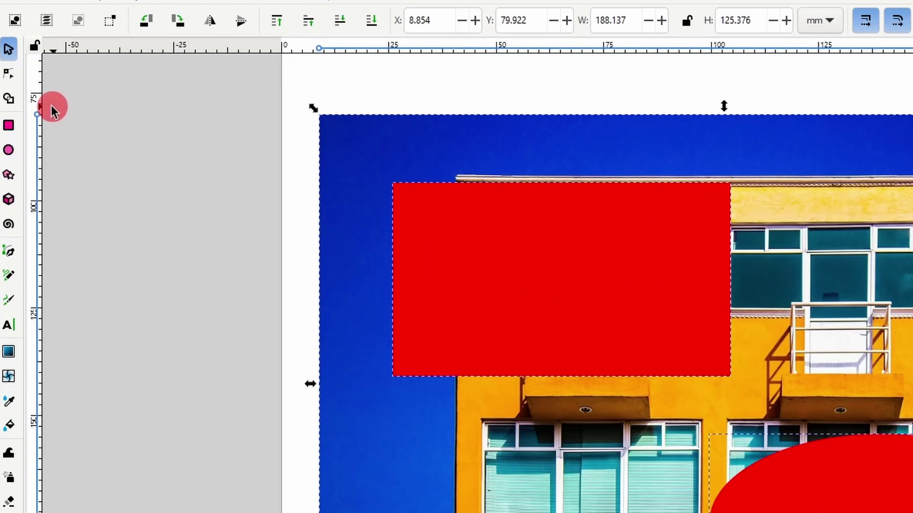
{"action": "left_click", "coordinate": [8, 101]}
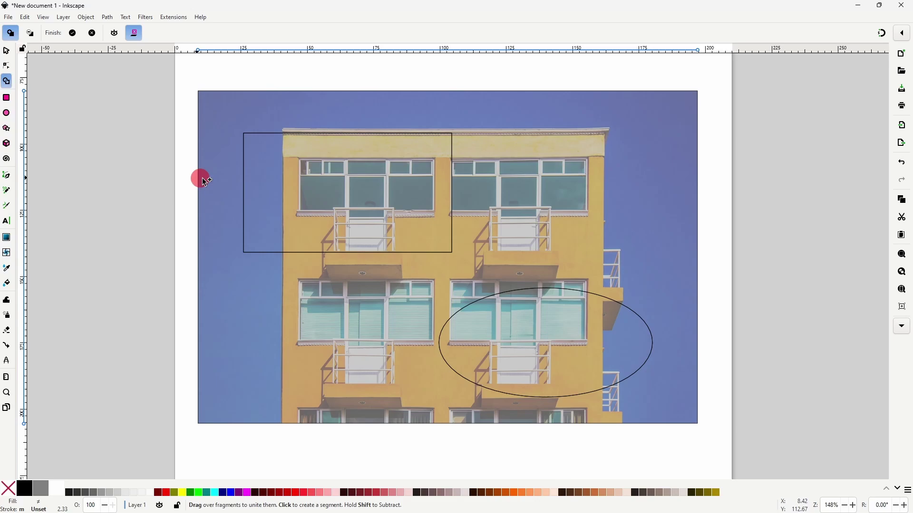
{"action": "mouse_move", "coordinate": [365, 181]}
{"action": "left_mouse_down"}
{"action": "mouse_move", "coordinate": [357, 174]}
{"action": "mouse_move", "coordinate": [371, 313]}
{"action": "mouse_move", "coordinate": [526, 336]}
{"action": "mouse_move", "coordinate": [501, 220]}
{"action": "left_mouse_up"}
{"action": "key", "text": "Return"}
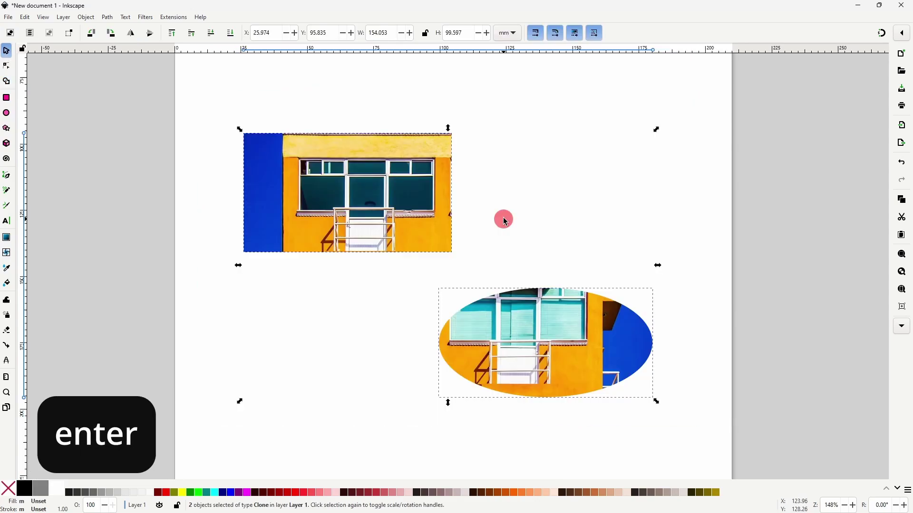
{"action": "left_click", "coordinate": [434, 204]}
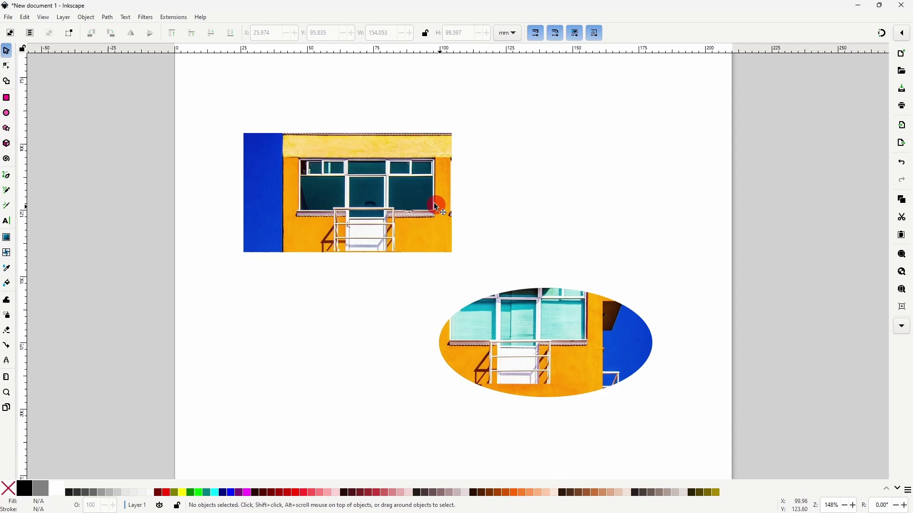
Enlarge the rectangular photo piece and move the oval piece up and left
{"action": "left_click_drag", "start_coordinate": [452, 136], "coordinate": [440, 195]}
{"action": "left_click_drag", "start_coordinate": [544, 314], "coordinate": [534, 232]}
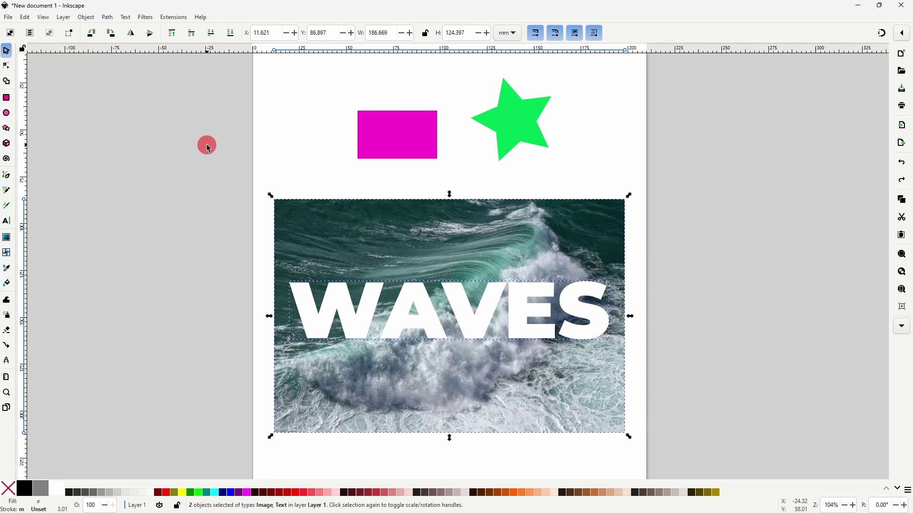
{"action": "left_click", "coordinate": [6, 82]}
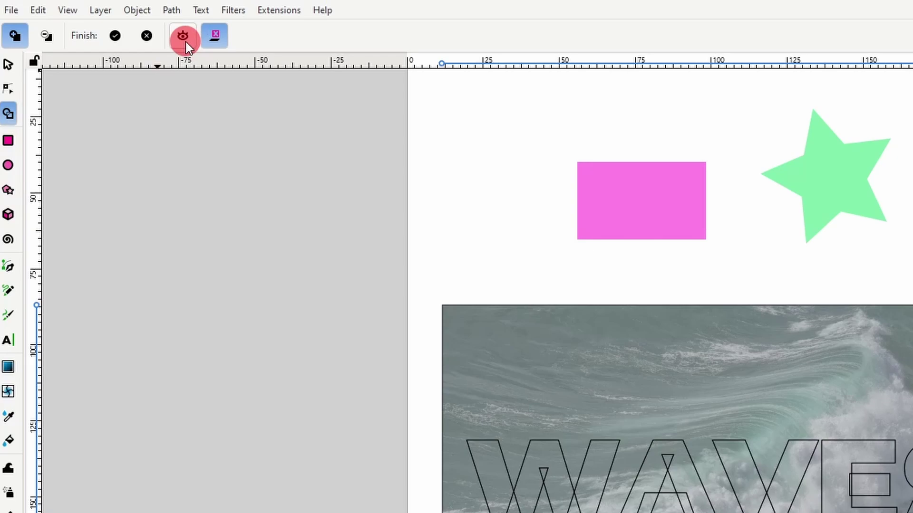
Adjust the Shape Builder dimming, then keep the five WAVES letter fragments filled with the photo
{"action": "left_click", "coordinate": [185, 42]}
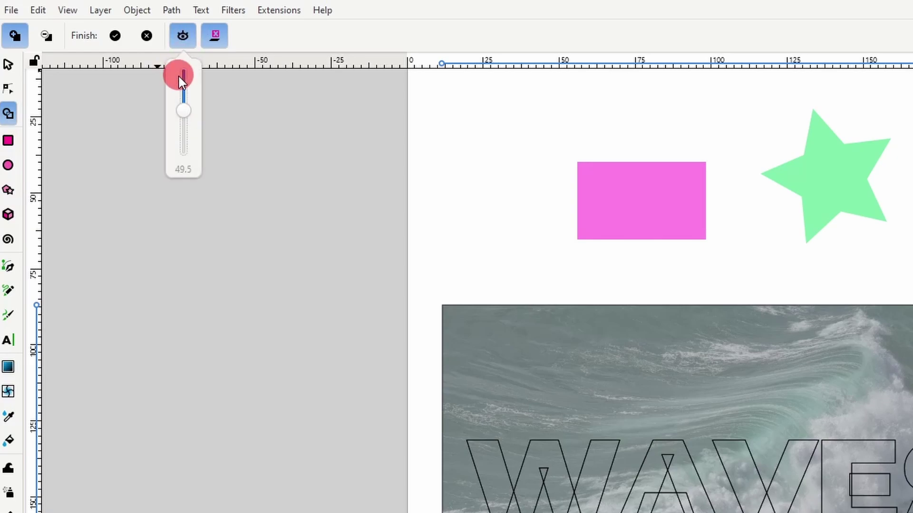
{"action": "mouse_move", "coordinate": [184, 110]}
{"action": "left_mouse_down"}
{"action": "mouse_move", "coordinate": [192, 64]}
{"action": "mouse_move", "coordinate": [187, 181]}
{"action": "mouse_move", "coordinate": [190, 116]}
{"action": "left_mouse_up"}
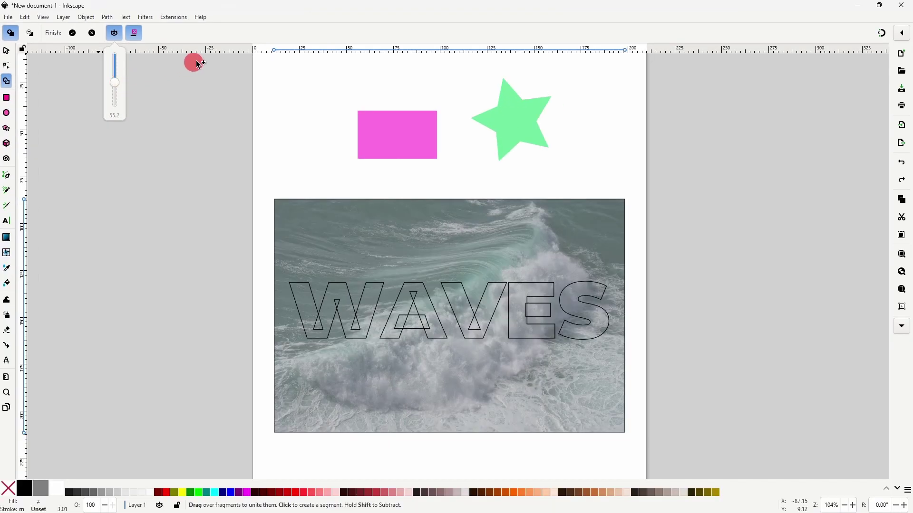
{"action": "left_click", "coordinate": [370, 31]}
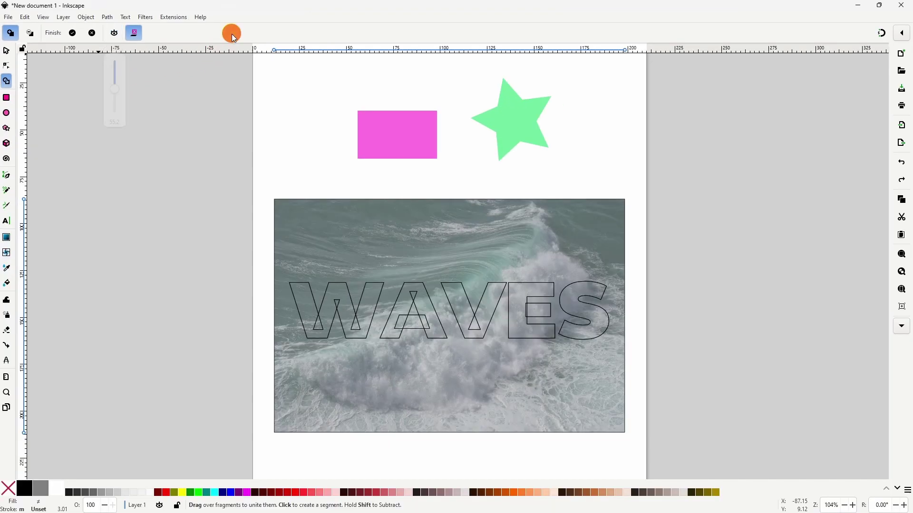
{"action": "mouse_move", "coordinate": [288, 287]}
{"action": "left_mouse_down"}
{"action": "mouse_move", "coordinate": [315, 319]}
{"action": "mouse_move", "coordinate": [340, 303]}
{"action": "mouse_move", "coordinate": [354, 329]}
{"action": "mouse_move", "coordinate": [398, 305]}
{"action": "mouse_move", "coordinate": [404, 318]}
{"action": "mouse_move", "coordinate": [413, 297]}
{"action": "mouse_move", "coordinate": [424, 323]}
{"action": "mouse_move", "coordinate": [408, 323]}
{"action": "mouse_move", "coordinate": [456, 302]}
{"action": "mouse_move", "coordinate": [469, 326]}
{"action": "mouse_move", "coordinate": [501, 305]}
{"action": "mouse_move", "coordinate": [567, 300]}
{"action": "left_mouse_up"}
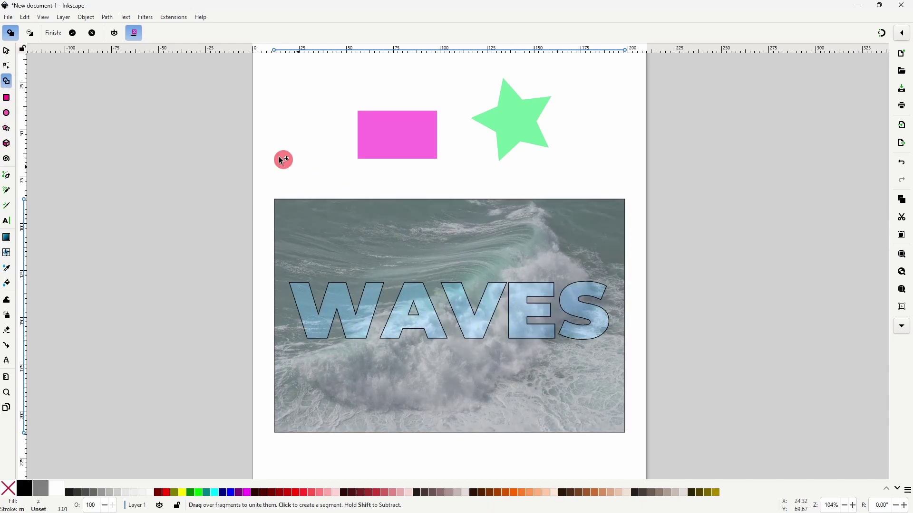
{"action": "left_click", "coordinate": [72, 32]}
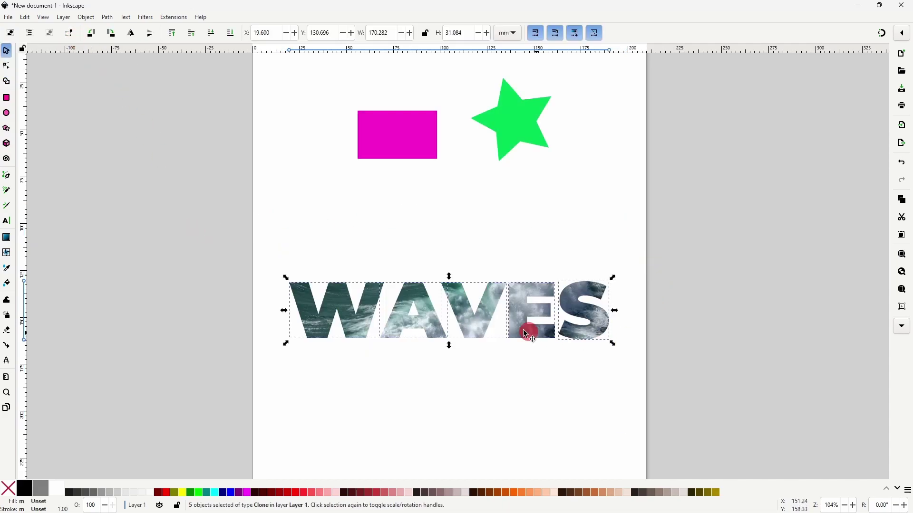
Shift the W, A and V pieces, then rebuild photo-filled letters with Replace Objects off
{"action": "left_click", "coordinate": [350, 228]}
{"action": "left_click_drag", "start_coordinate": [356, 306], "coordinate": [332, 291]}
{"action": "left_click_drag", "start_coordinate": [404, 313], "coordinate": [419, 352]}
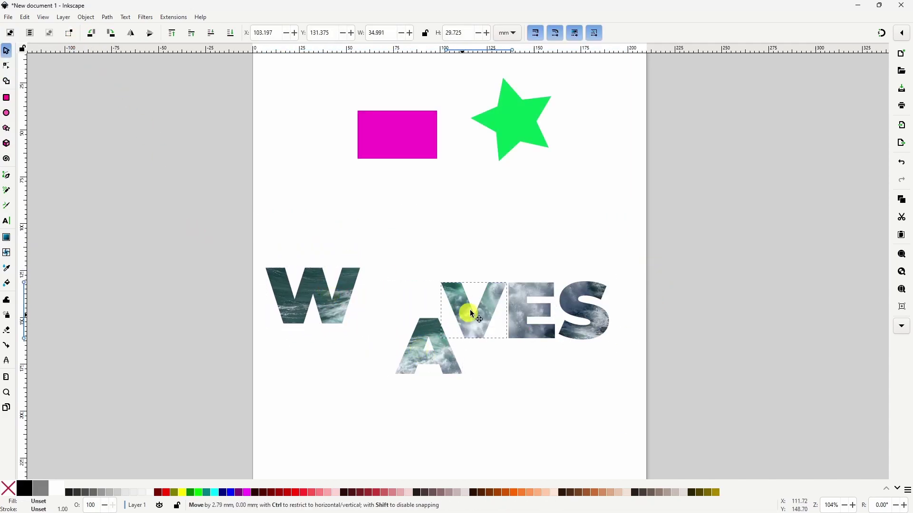
{"action": "left_click_drag", "start_coordinate": [464, 309], "coordinate": [465, 262]}
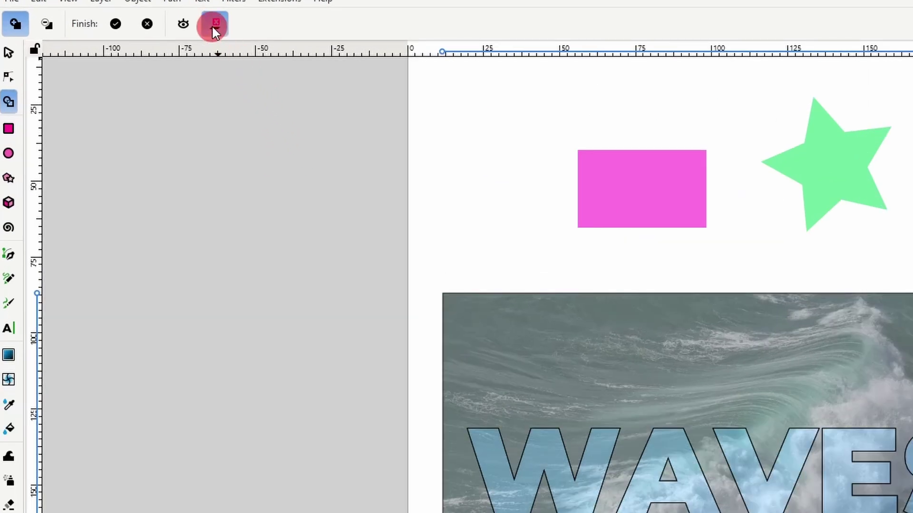
{"action": "left_click", "coordinate": [212, 25]}
{"action": "left_click", "coordinate": [115, 24]}
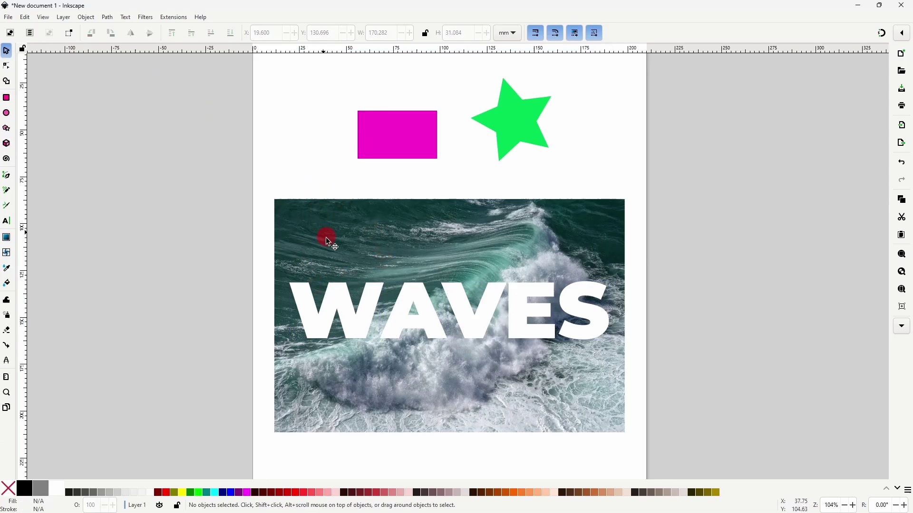
Move the wave photo to the page top, the WAVES text over it, and the W piece down-left
{"action": "left_click_drag", "start_coordinate": [326, 237], "coordinate": [330, 90]}
{"action": "mouse_move", "coordinate": [385, 298]}
{"action": "left_mouse_down"}
{"action": "mouse_move", "coordinate": [390, 220]}
{"action": "mouse_move", "coordinate": [380, 186]}
{"action": "left_mouse_up"}
{"action": "mouse_move", "coordinate": [373, 289]}
{"action": "left_mouse_down"}
{"action": "mouse_move", "coordinate": [363, 341]}
{"action": "mouse_move", "coordinate": [407, 373]}
{"action": "left_mouse_up"}
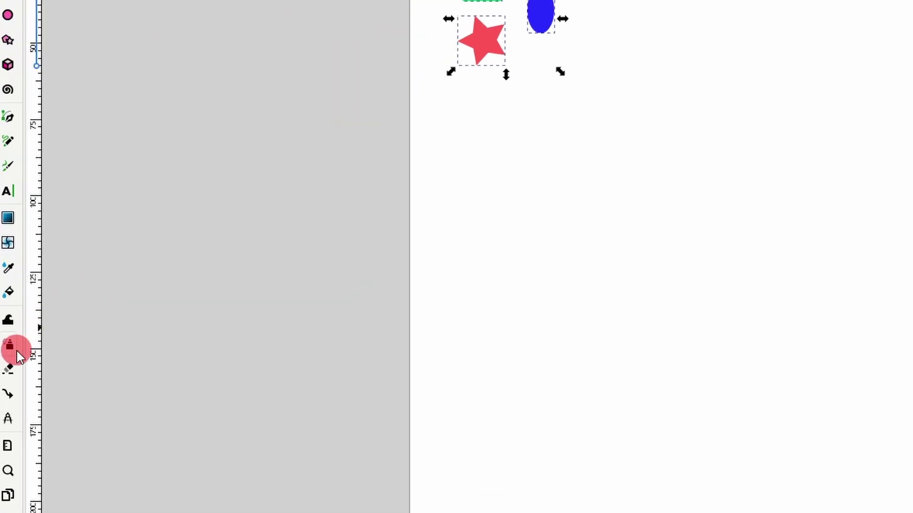
Spray rotated copies of the shapes across the page with the Spray tool
{"action": "left_click", "coordinate": [9, 319]}
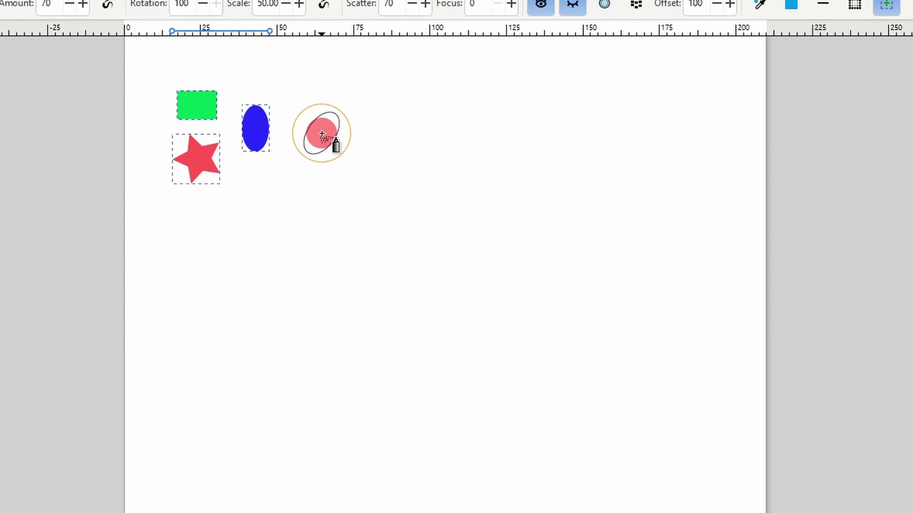
{"action": "mouse_move", "coordinate": [322, 134]}
{"action": "left_mouse_down"}
{"action": "mouse_move", "coordinate": [336, 130]}
{"action": "mouse_move", "coordinate": [318, 127]}
{"action": "mouse_move", "coordinate": [304, 185]}
{"action": "mouse_move", "coordinate": [367, 173]}
{"action": "mouse_move", "coordinate": [317, 179]}
{"action": "mouse_move", "coordinate": [251, 209]}
{"action": "mouse_move", "coordinate": [258, 228]}
{"action": "mouse_move", "coordinate": [258, 212]}
{"action": "mouse_move", "coordinate": [309, 233]}
{"action": "mouse_move", "coordinate": [356, 233]}
{"action": "left_mouse_up"}
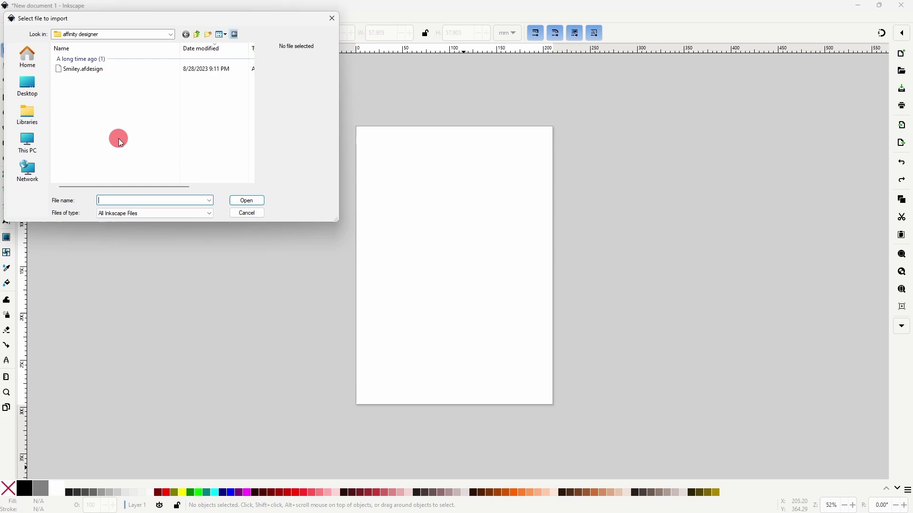
Import Smiley.afdesign and place it in the centre of the page
{"action": "left_click", "coordinate": [91, 69]}
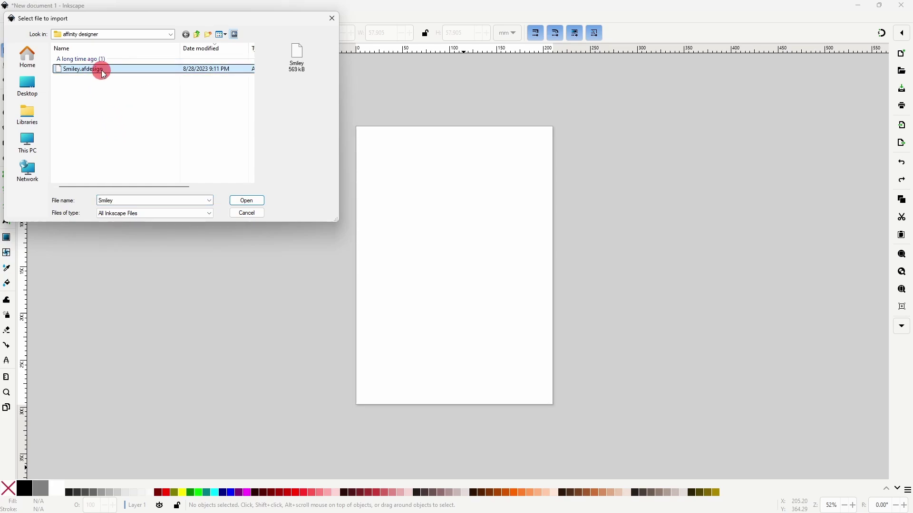
{"action": "left_click", "coordinate": [246, 201]}
{"action": "left_click_drag", "start_coordinate": [108, 147], "coordinate": [526, 267]}
Inside the smiley group, pull the right eye's pupil out of place
{"action": "double_click", "coordinate": [512, 261]}
{"action": "left_click", "coordinate": [495, 226]}
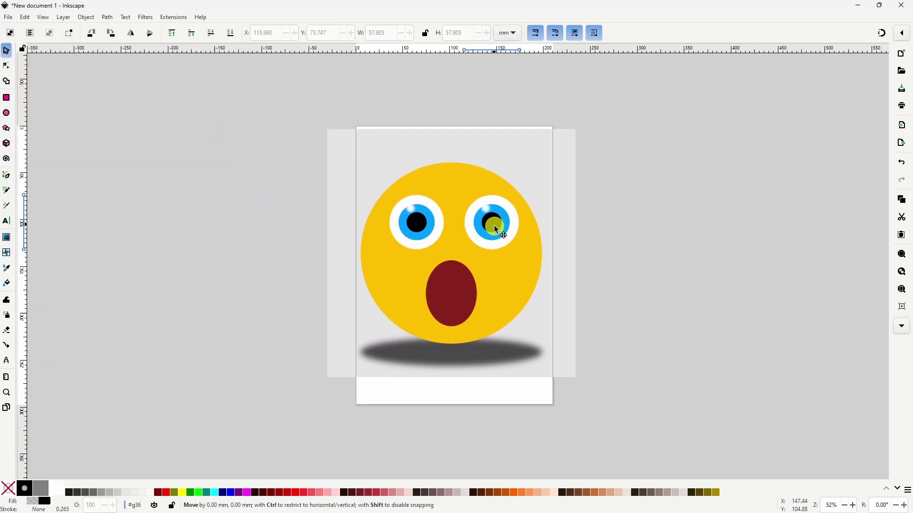
{"action": "left_click", "coordinate": [497, 228]}
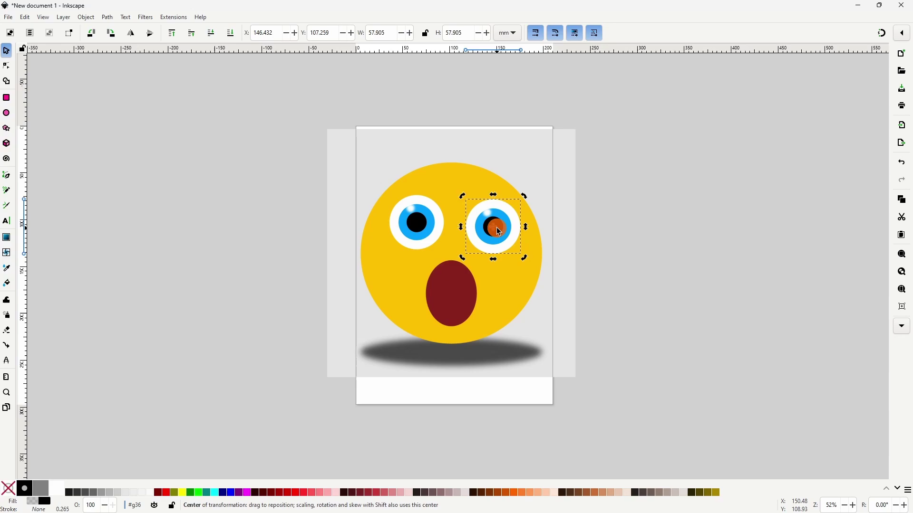
{"action": "key", "text": "Escape"}
{"action": "left_click_drag", "start_coordinate": [500, 227], "coordinate": [471, 231]}
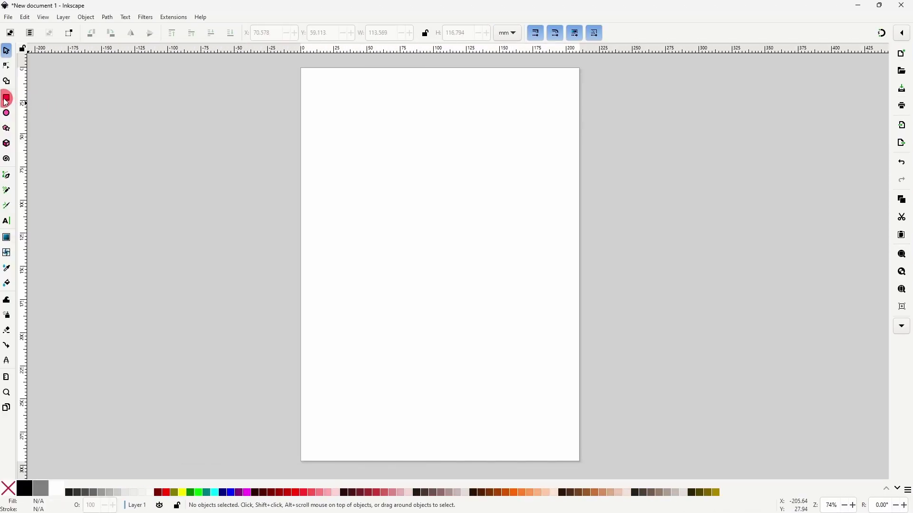
Draw six Ctrl-constrained blue squares of varying sizes across the page
{"action": "left_click", "coordinate": [7, 97]}
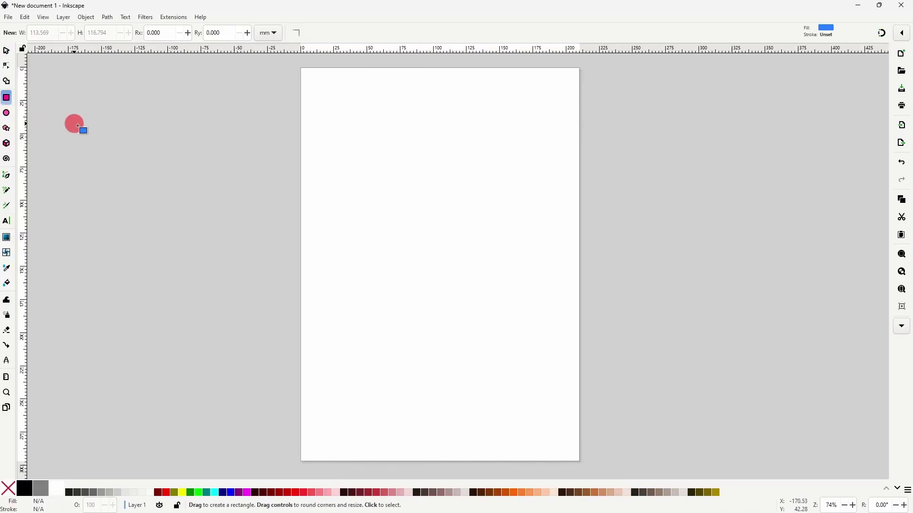
{"action": "key", "text": "ctrl"}
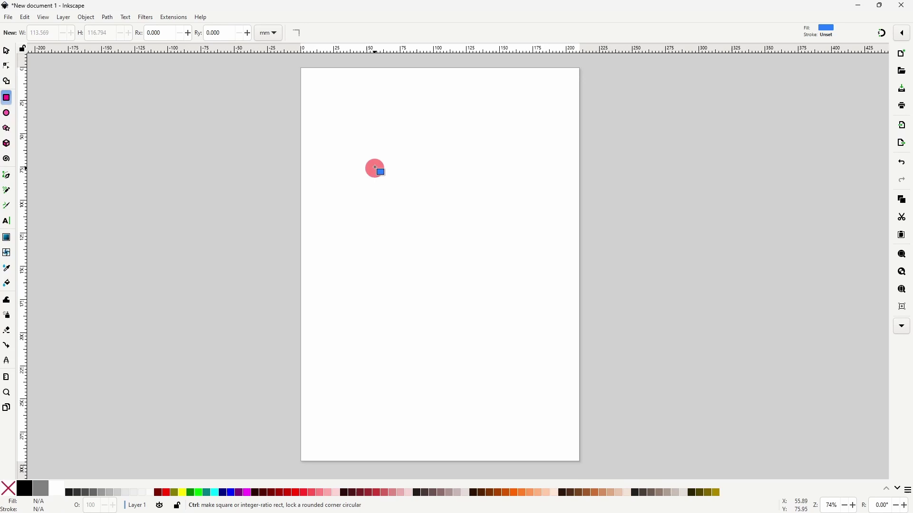
{"action": "left_click_drag", "start_coordinate": [369, 152], "coordinate": [446, 270]}
{"action": "key", "text": "ctrl"}
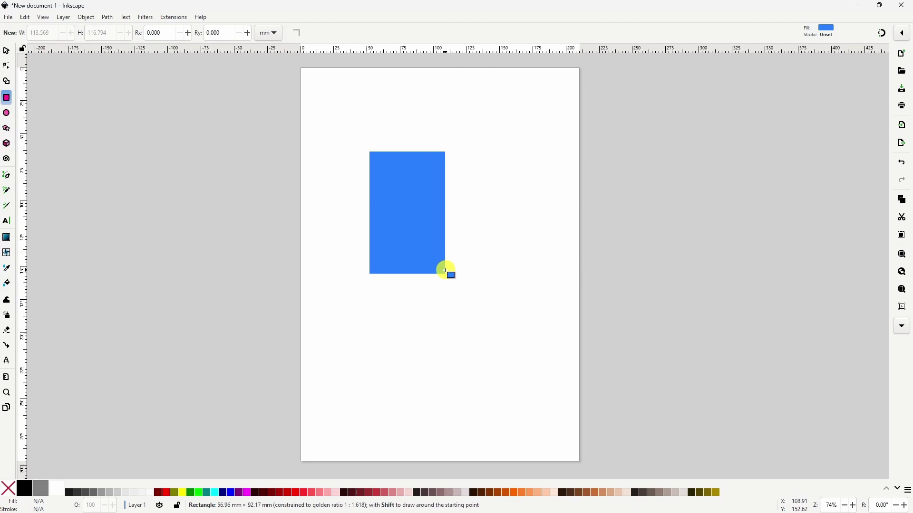
{"action": "mouse_move", "coordinate": [445, 271]}
{"action": "left_mouse_down"}
{"action": "mouse_move", "coordinate": [444, 240]}
{"action": "mouse_move", "coordinate": [477, 277]}
{"action": "mouse_move", "coordinate": [421, 234]}
{"action": "mouse_move", "coordinate": [499, 326]}
{"action": "mouse_move", "coordinate": [465, 274]}
{"action": "mouse_move", "coordinate": [460, 236]}
{"action": "mouse_move", "coordinate": [429, 277]}
{"action": "mouse_move", "coordinate": [466, 320]}
{"action": "left_mouse_up"}
{"action": "left_click_drag", "start_coordinate": [508, 247], "coordinate": [560, 297]}
{"action": "left_click_drag", "start_coordinate": [506, 202], "coordinate": [531, 227]}
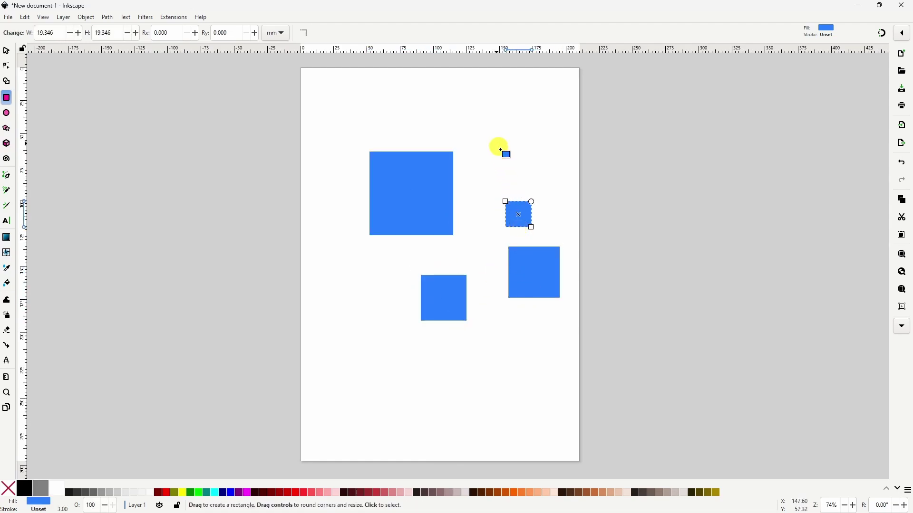
{"action": "left_click_drag", "start_coordinate": [496, 143], "coordinate": [515, 161]}
{"action": "left_click_drag", "start_coordinate": [474, 115], "coordinate": [480, 116]}
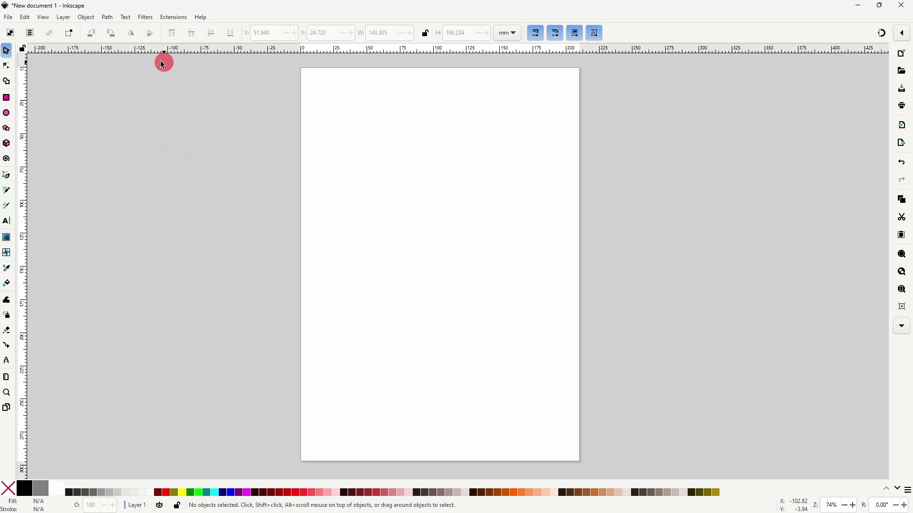
Open Document Properties on the Grids tab from the File menu
{"action": "left_click", "coordinate": [10, 18]}
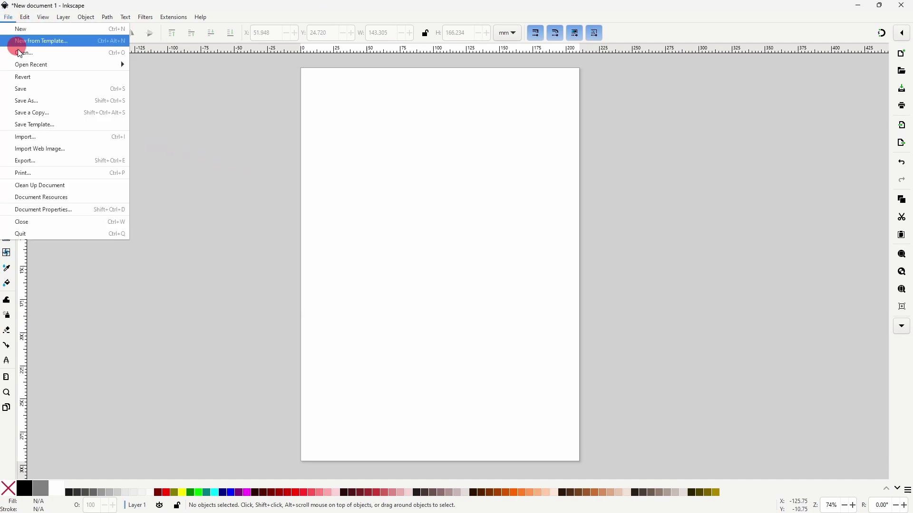
{"action": "left_click", "coordinate": [49, 209]}
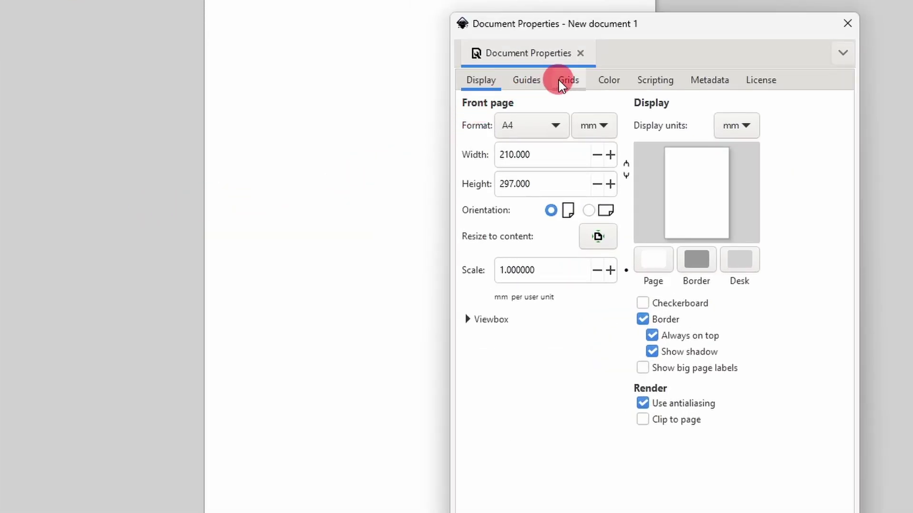
{"action": "left_click", "coordinate": [561, 85]}
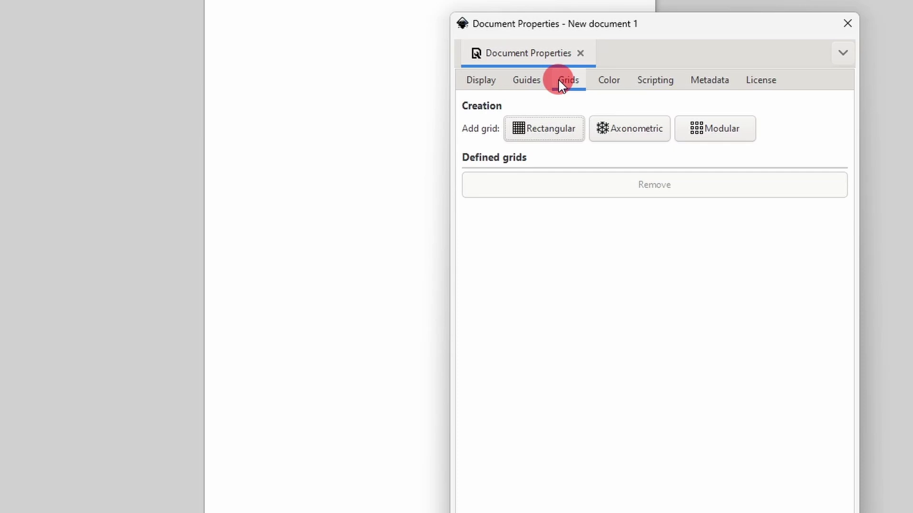
Add a modular grid and set its block width and height to 40 mm
{"action": "left_click", "coordinate": [718, 128]}
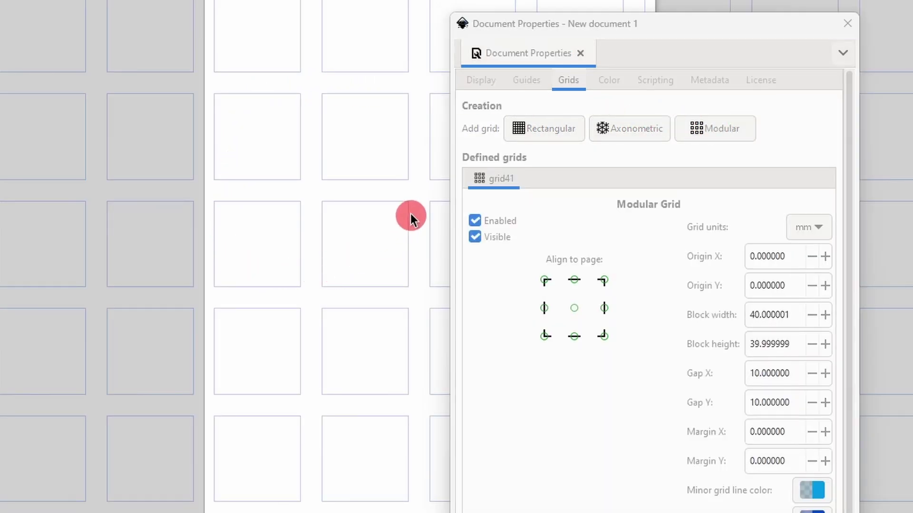
{"action": "scroll", "coordinate": [365, 209], "scroll_direction": "up", "scroll_amount": 2}
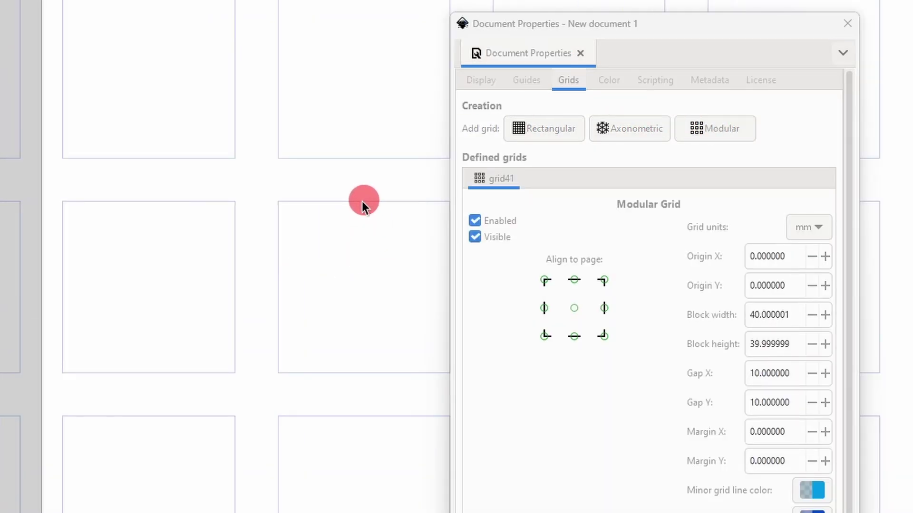
{"action": "scroll", "coordinate": [361, 201], "scroll_direction": "right", "scroll_amount": 3}
{"action": "scroll", "coordinate": [361, 202], "scroll_direction": "down", "scroll_amount": 2}
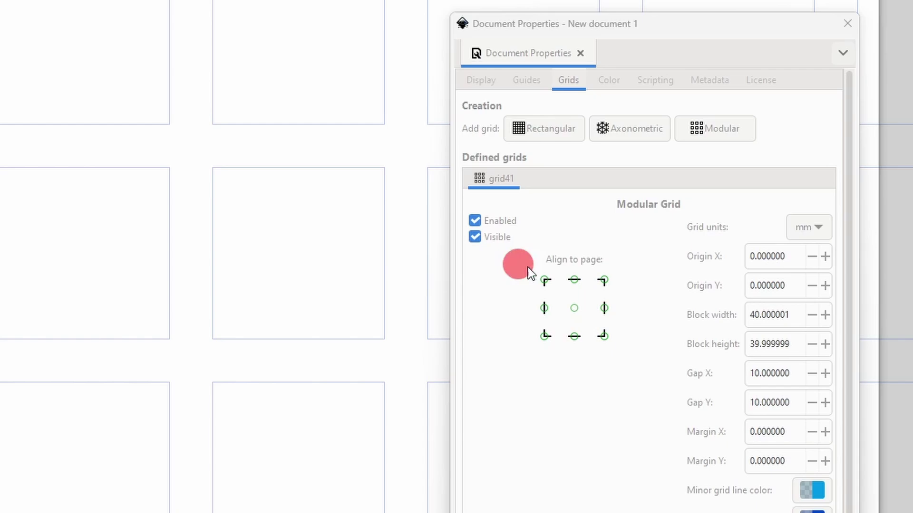
{"action": "left_click", "coordinate": [788, 316]}
{"action": "scroll", "coordinate": [788, 316], "scroll_direction": "up", "scroll_amount": 5}
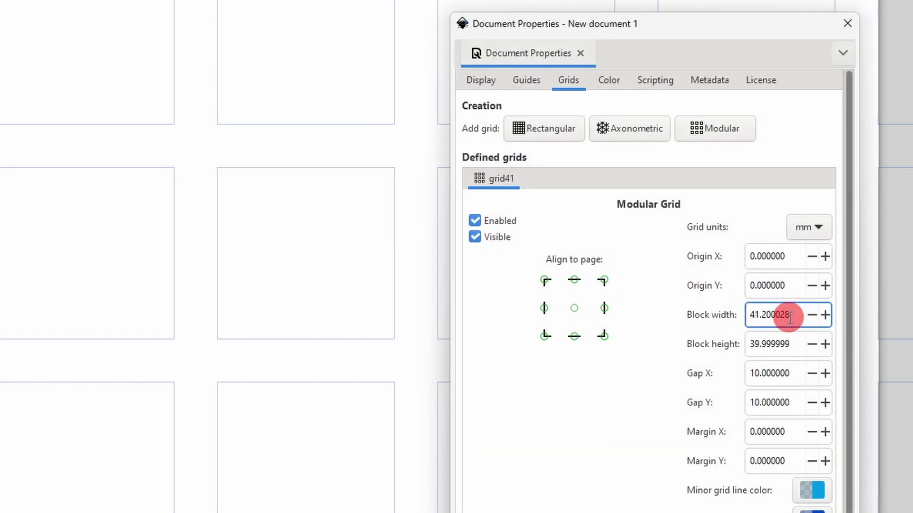
{"action": "left_click", "coordinate": [786, 345]}
{"action": "scroll", "coordinate": [787, 344], "scroll_direction": "up", "scroll_amount": 3}
{"action": "scroll", "coordinate": [787, 344], "scroll_direction": "up", "scroll_amount": 4}
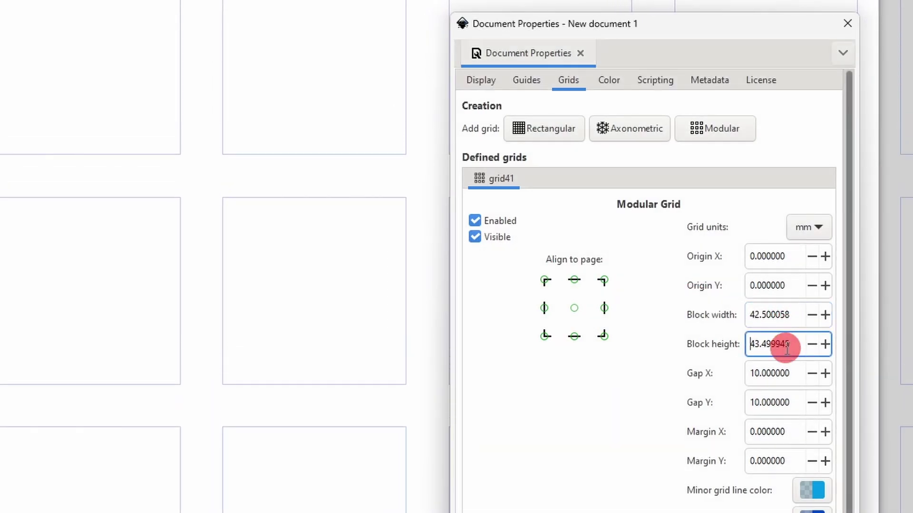
Set the grid's horizontal and vertical gaps to 10 mm and adjust its margins
{"action": "left_click", "coordinate": [785, 374]}
{"action": "scroll", "coordinate": [785, 375], "scroll_direction": "up", "scroll_amount": 4}
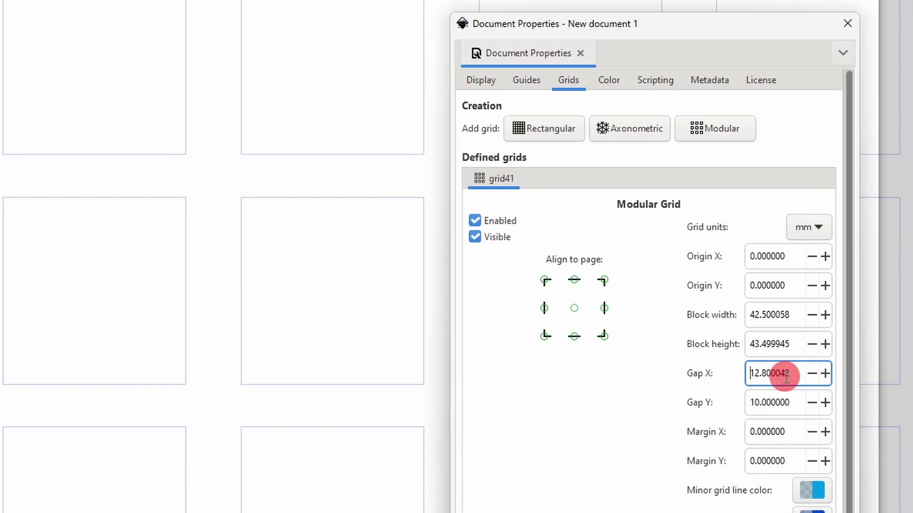
{"action": "scroll", "coordinate": [785, 375], "scroll_direction": "down", "scroll_amount": 3}
{"action": "left_click", "coordinate": [781, 401]}
{"action": "scroll", "coordinate": [780, 401], "scroll_direction": "down", "scroll_amount": 2}
{"action": "scroll", "coordinate": [781, 400], "scroll_direction": "down", "scroll_amount": 5}
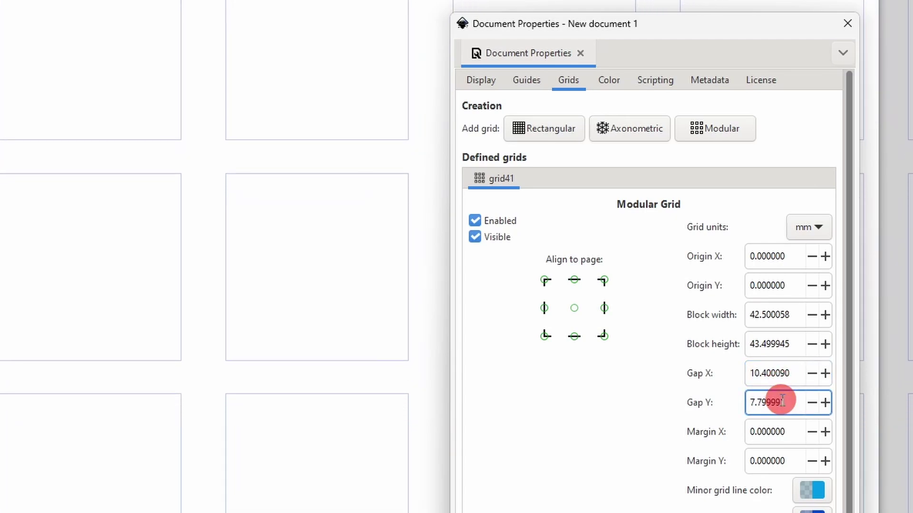
{"action": "left_click", "coordinate": [782, 431]}
{"action": "scroll", "coordinate": [782, 431], "scroll_direction": "down", "scroll_amount": 9}
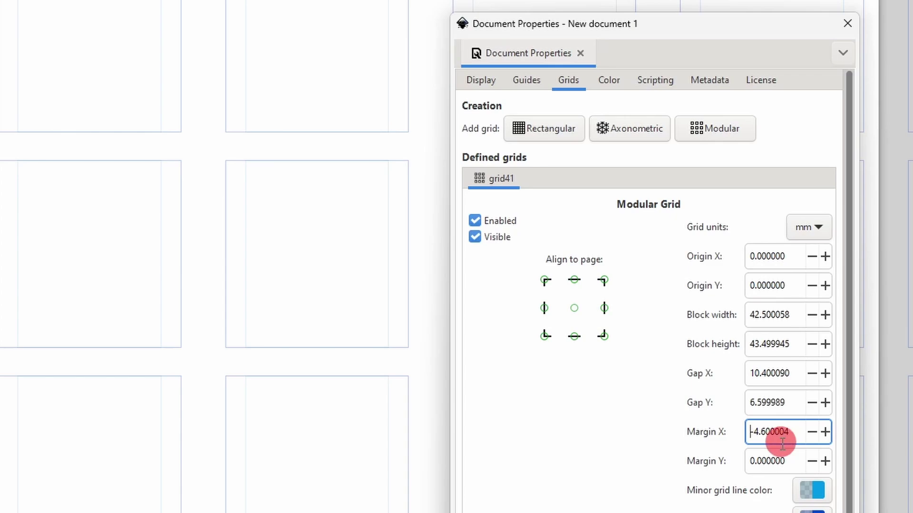
{"action": "left_click", "coordinate": [782, 459]}
{"action": "scroll", "coordinate": [782, 457], "scroll_direction": "down", "scroll_amount": 5}
{"action": "scroll", "coordinate": [781, 456], "scroll_direction": "down", "scroll_amount": 2}
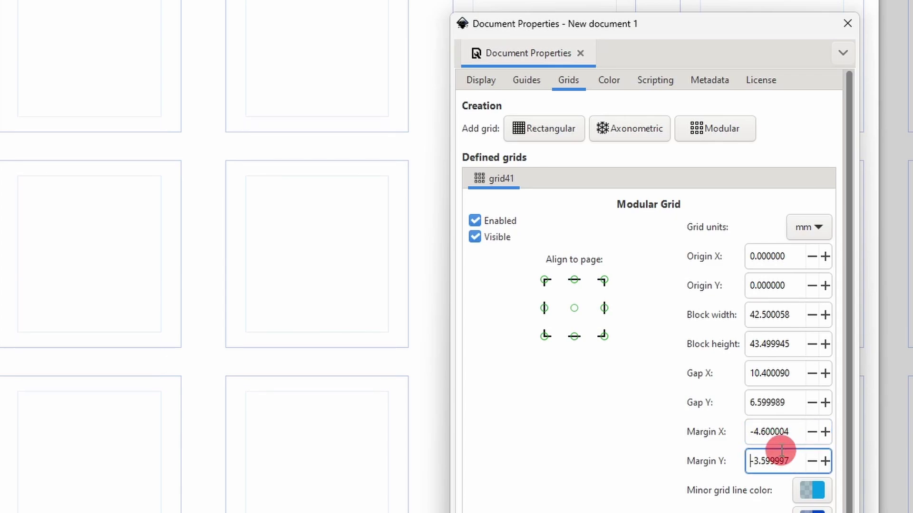
{"action": "scroll", "coordinate": [350, 278], "scroll_direction": "up", "scroll_amount": 3}
{"action": "scroll", "coordinate": [350, 279], "scroll_direction": "down", "scroll_amount": 3}
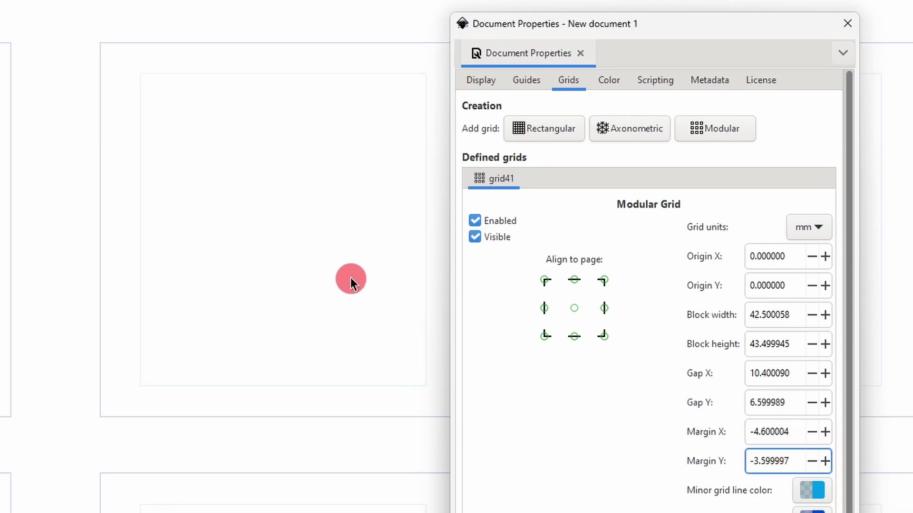
{"action": "scroll", "coordinate": [167, 385], "scroll_direction": "up", "scroll_amount": 3}
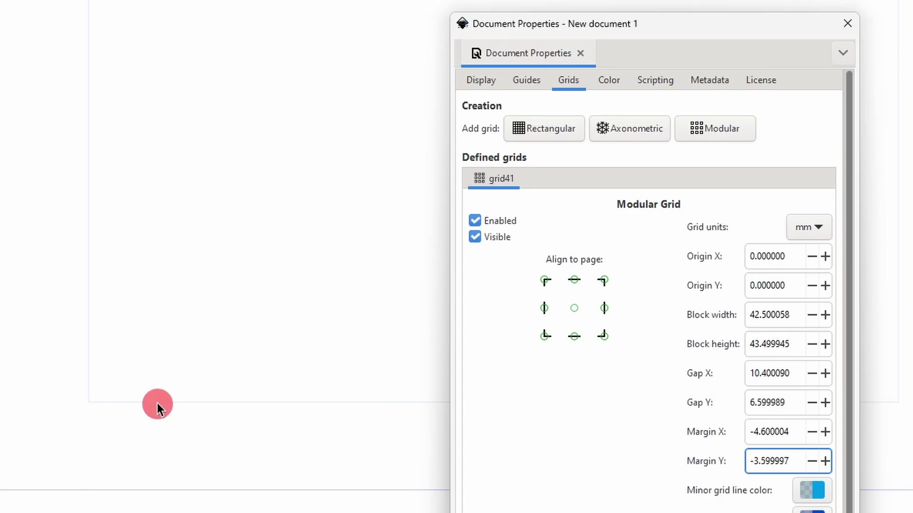
Make the minor grid lines a more opaque magenta and close Document Properties
{"action": "left_click", "coordinate": [812, 490]}
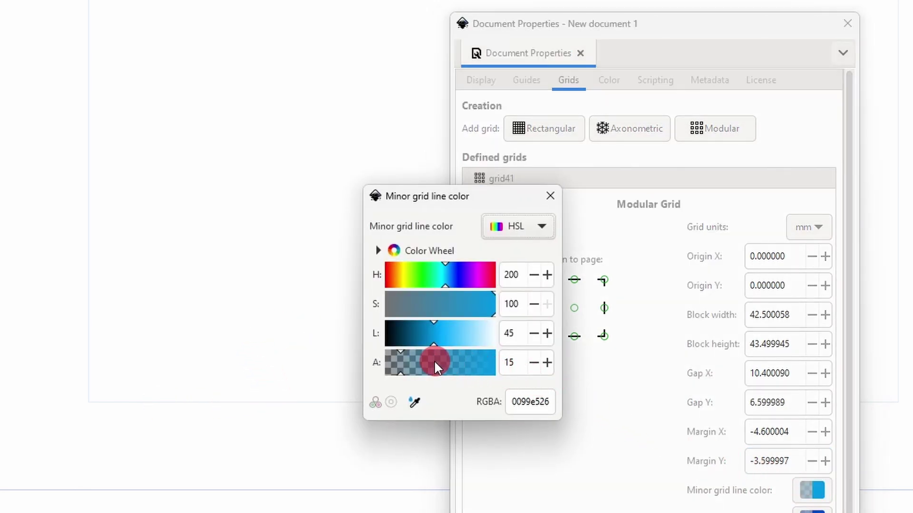
{"action": "left_click_drag", "start_coordinate": [426, 362], "coordinate": [449, 364]}
{"action": "left_click", "coordinate": [473, 275]}
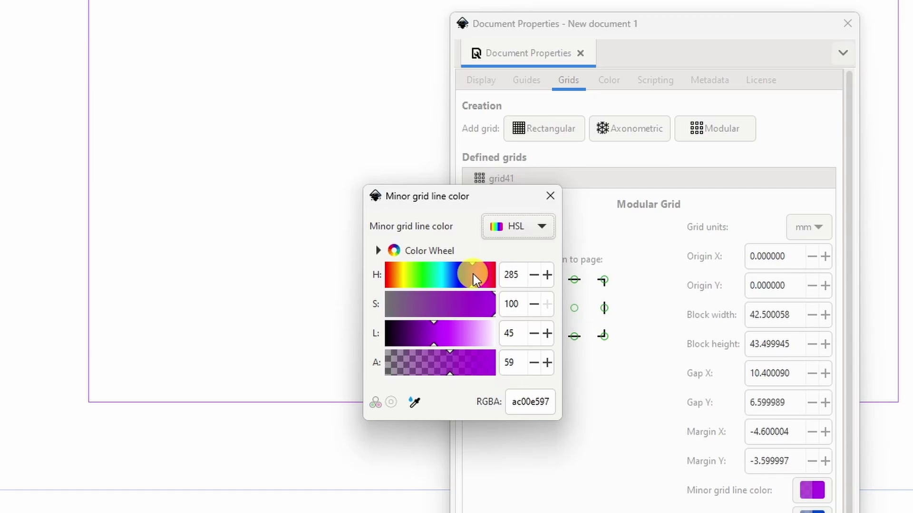
{"action": "left_click_drag", "start_coordinate": [473, 275], "coordinate": [476, 274]}
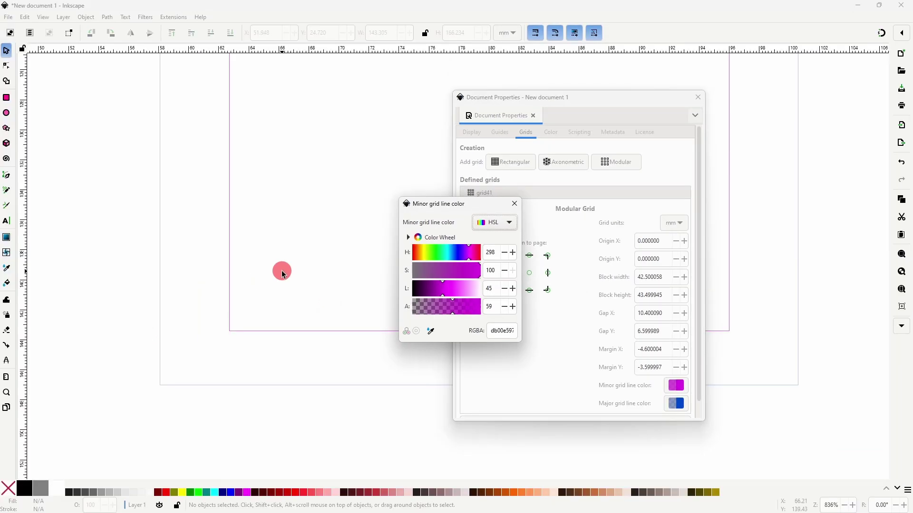
{"action": "left_click", "coordinate": [550, 196]}
{"action": "left_click", "coordinate": [847, 24]}
Enable grid snapping and draw two rectangles along the middle page's top and bottom
{"action": "scroll", "coordinate": [583, 218], "scroll_direction": "up", "scroll_amount": 5}
{"action": "scroll", "coordinate": [537, 211], "scroll_direction": "down", "scroll_amount": 1}
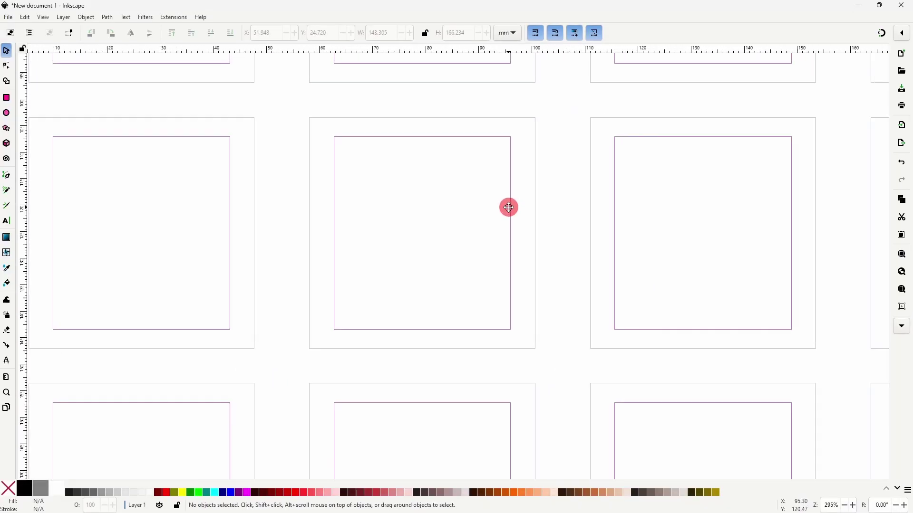
{"action": "left_click", "coordinate": [881, 33]}
{"action": "left_click", "coordinate": [7, 97]}
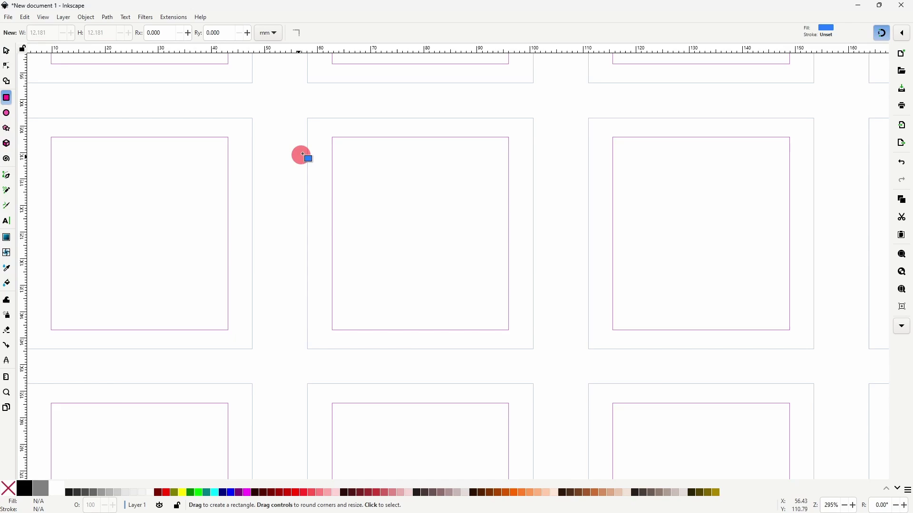
{"action": "left_click_drag", "start_coordinate": [332, 137], "coordinate": [510, 184]}
{"action": "left_click_drag", "start_coordinate": [536, 351], "coordinate": [308, 329]}
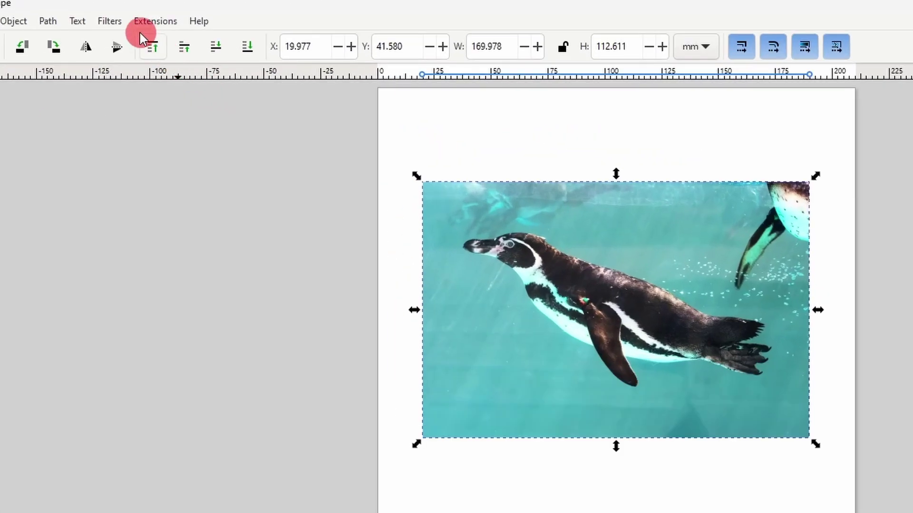
Open the Filter Gallery from the Filters menu
{"action": "left_click", "coordinate": [148, 18]}
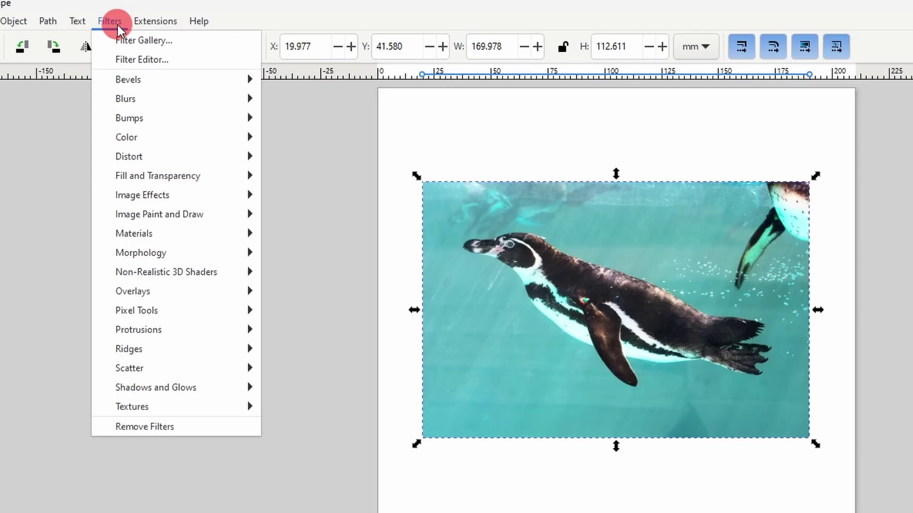
{"action": "left_click", "coordinate": [165, 44]}
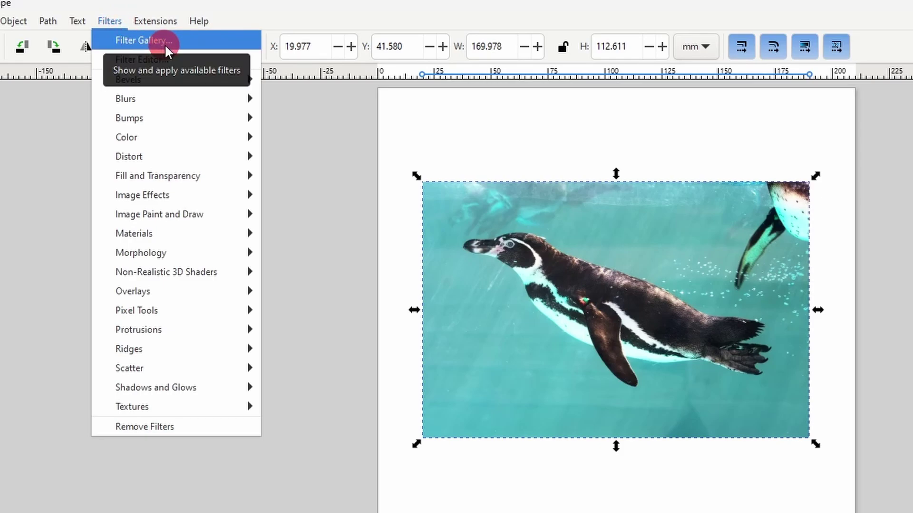
{"action": "left_click", "coordinate": [164, 44]}
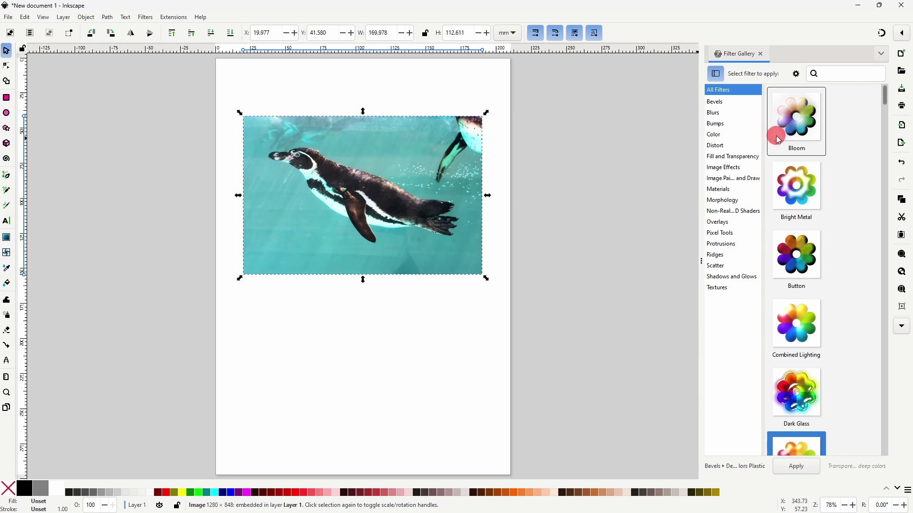
Widen the Filter Gallery and apply Melted Jelly to the penguin photo
{"action": "left_click_drag", "start_coordinate": [701, 151], "coordinate": [610, 152]}
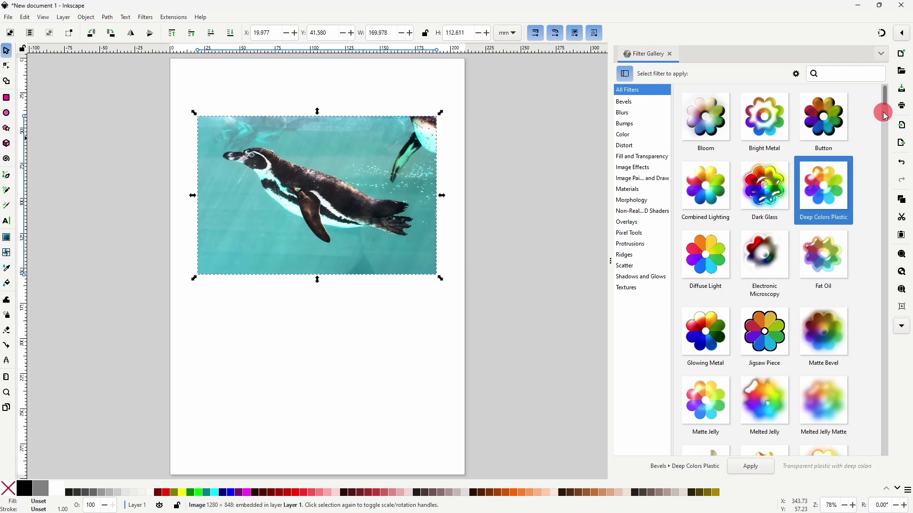
{"action": "scroll", "coordinate": [884, 107], "scroll_direction": "down", "scroll_amount": 3}
{"action": "left_click", "coordinate": [843, 159]}
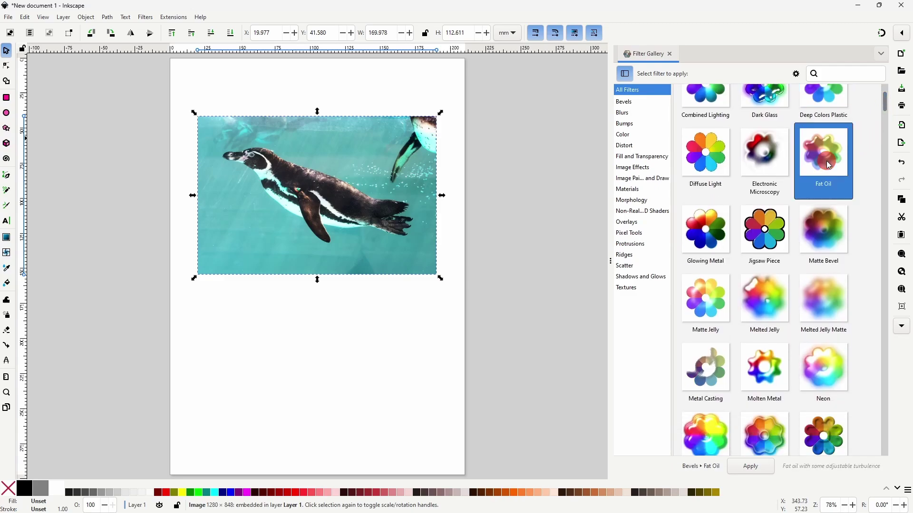
{"action": "left_click", "coordinate": [773, 293]}
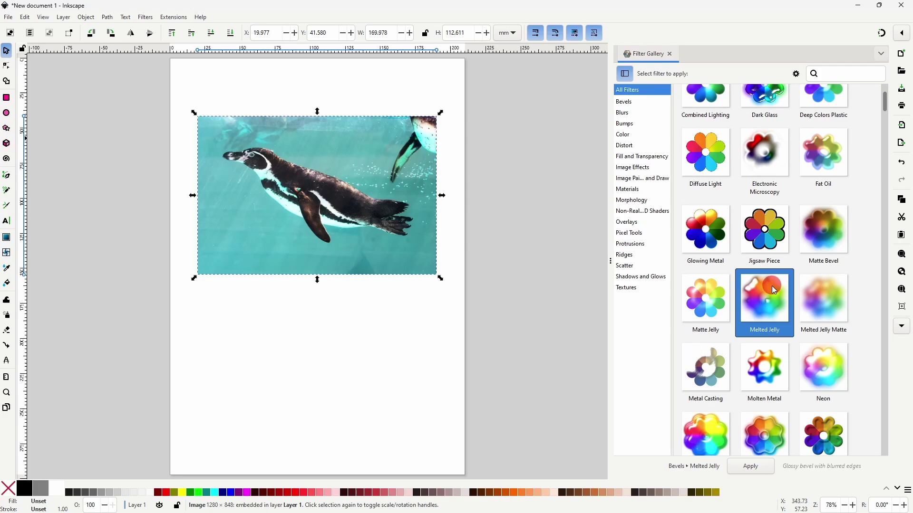
{"action": "scroll", "coordinate": [772, 289], "scroll_direction": "down", "scroll_amount": 1}
{"action": "left_click", "coordinate": [749, 466]}
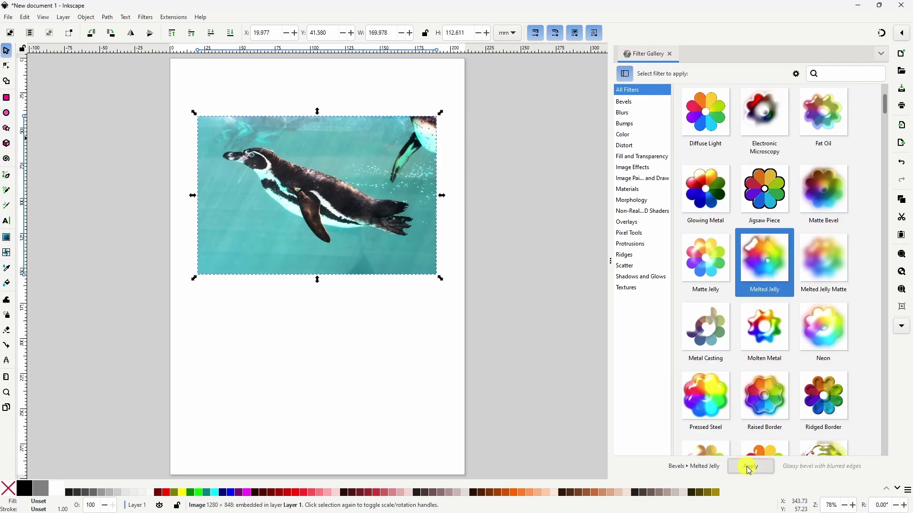
{"action": "left_click", "coordinate": [749, 467]}
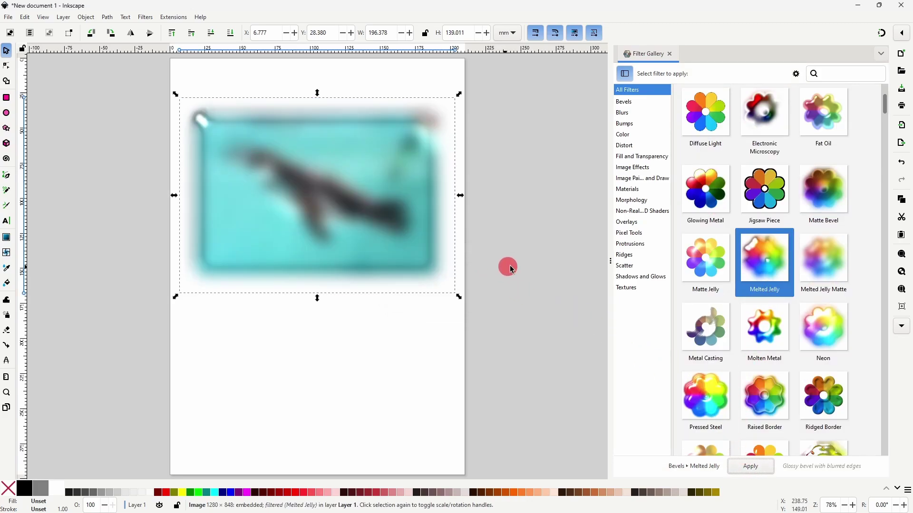
Undo Melted Jelly and apply the Pressed Steel filter instead
{"action": "key", "text": "ctrl+z"}
{"action": "left_click", "coordinate": [685, 376]}
{"action": "left_click", "coordinate": [747, 466]}
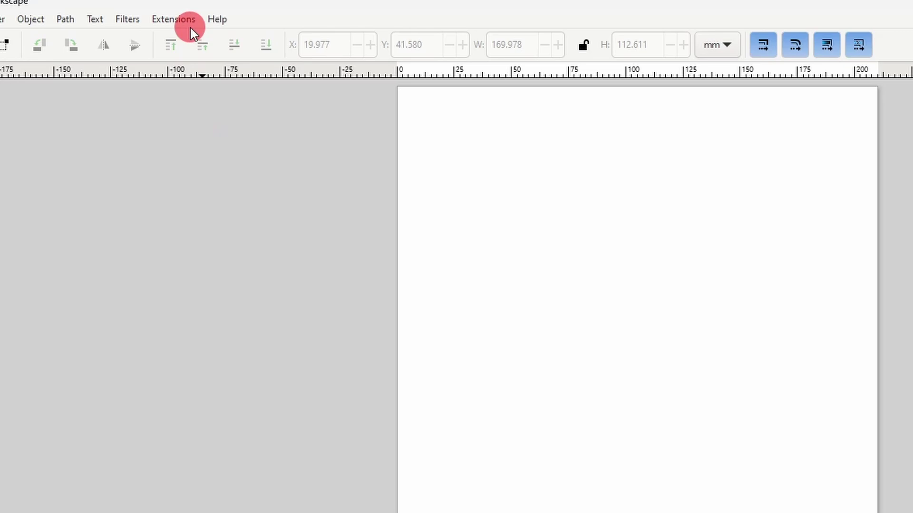
In the widened Extension Gallery, find and select the Wireframe Sphere extension
{"action": "left_click", "coordinate": [180, 18]}
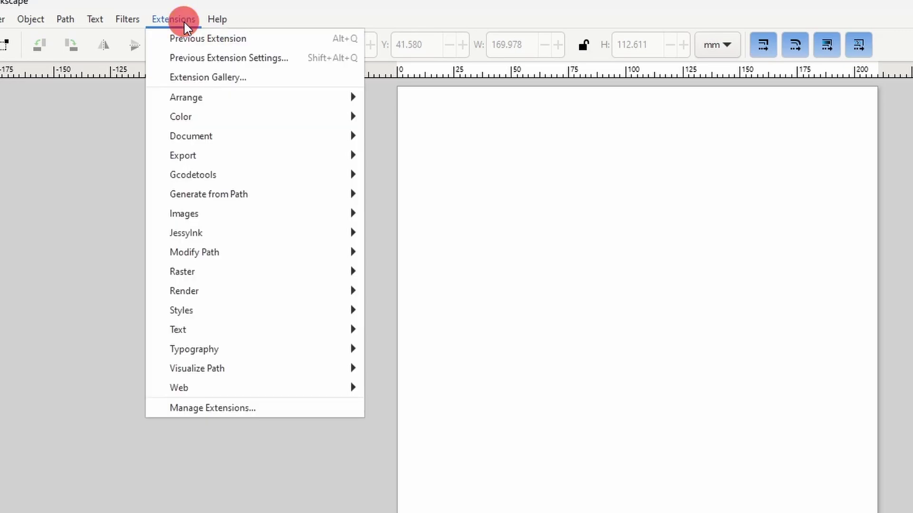
{"action": "left_click", "coordinate": [238, 80]}
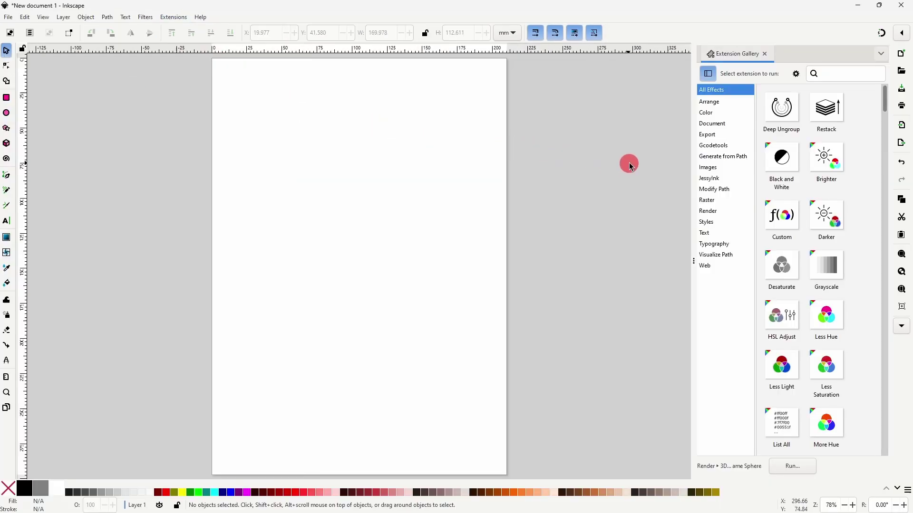
{"action": "left_click_drag", "start_coordinate": [692, 260], "coordinate": [658, 259]}
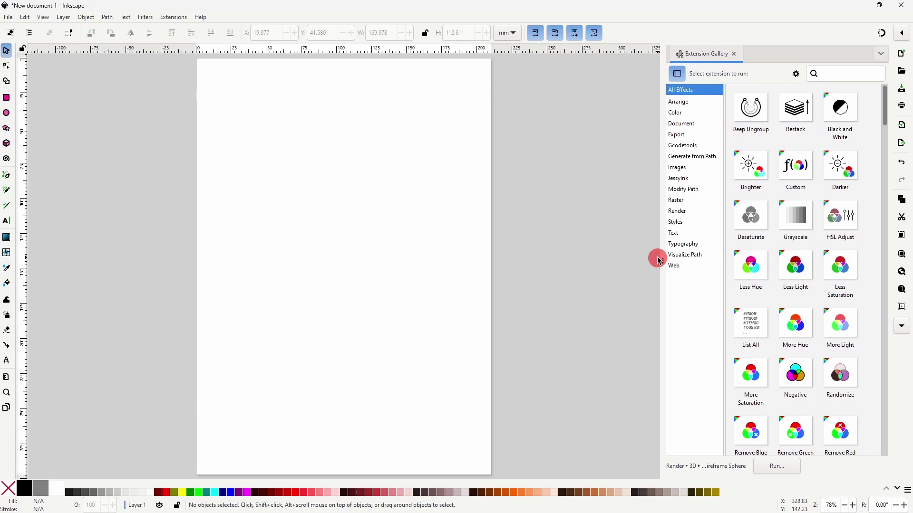
{"action": "left_click", "coordinate": [837, 164]}
{"action": "scroll", "coordinate": [827, 218], "scroll_direction": "down", "scroll_amount": 10}
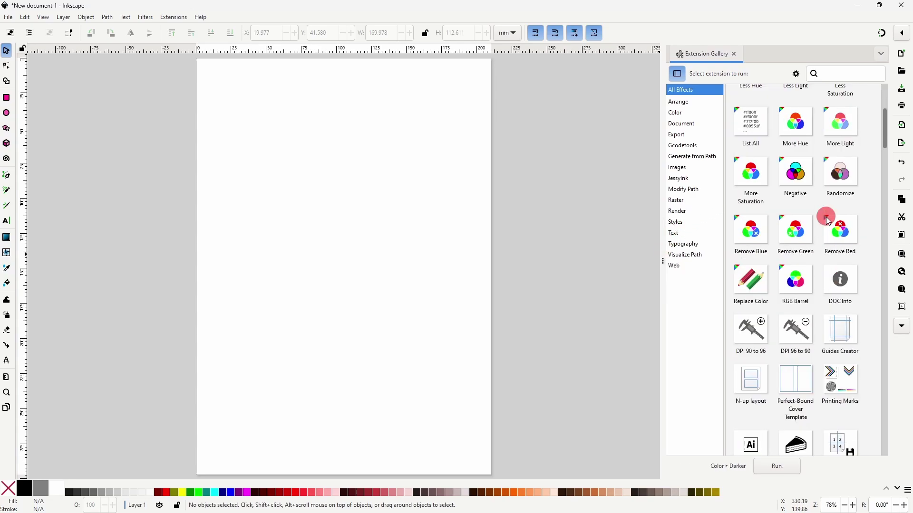
{"action": "scroll", "coordinate": [831, 222], "scroll_direction": "down", "scroll_amount": 15}
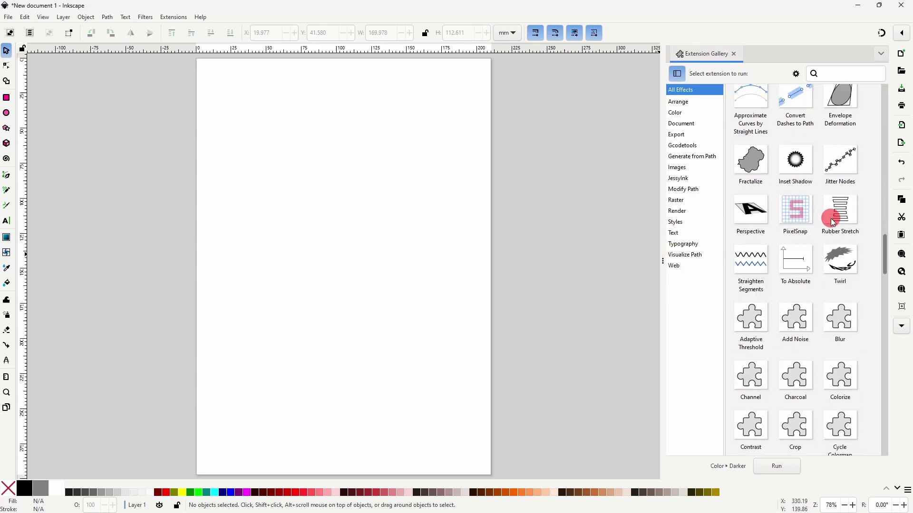
{"action": "scroll", "coordinate": [833, 222], "scroll_direction": "down", "scroll_amount": 12}
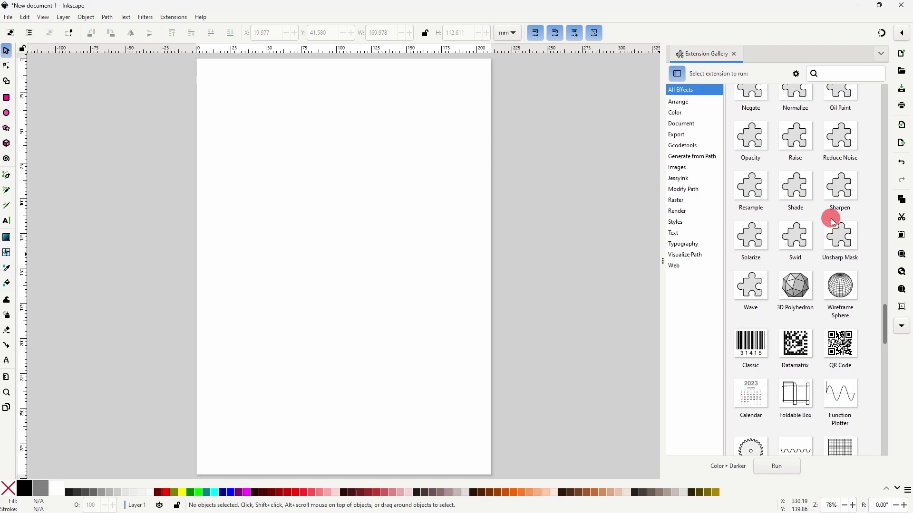
{"action": "left_click", "coordinate": [837, 245]}
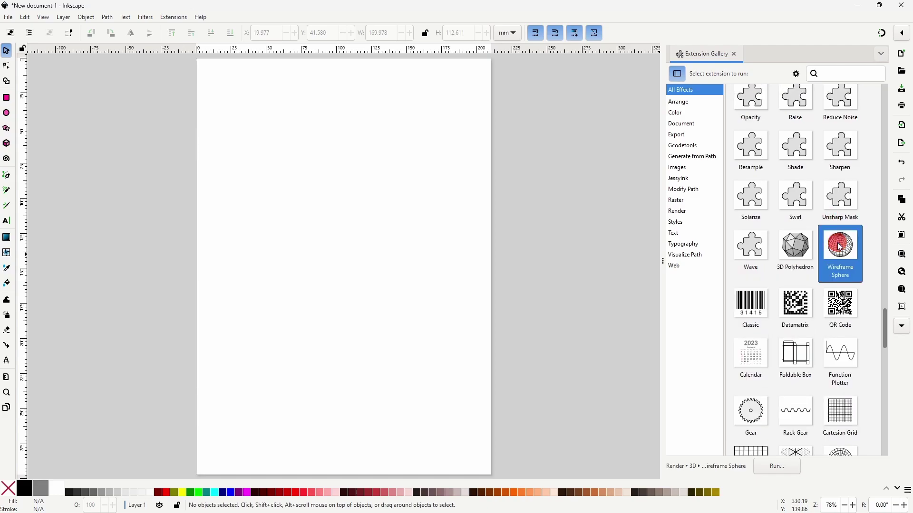
Generate the wireframe sphere with default settings and scale it to about 129 mm wide
{"action": "left_click", "coordinate": [791, 462]}
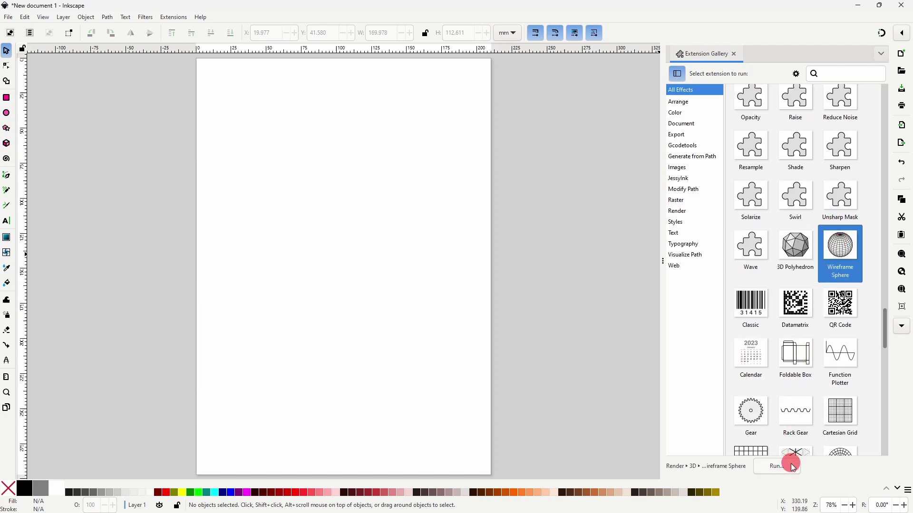
{"action": "left_click", "coordinate": [166, 245]}
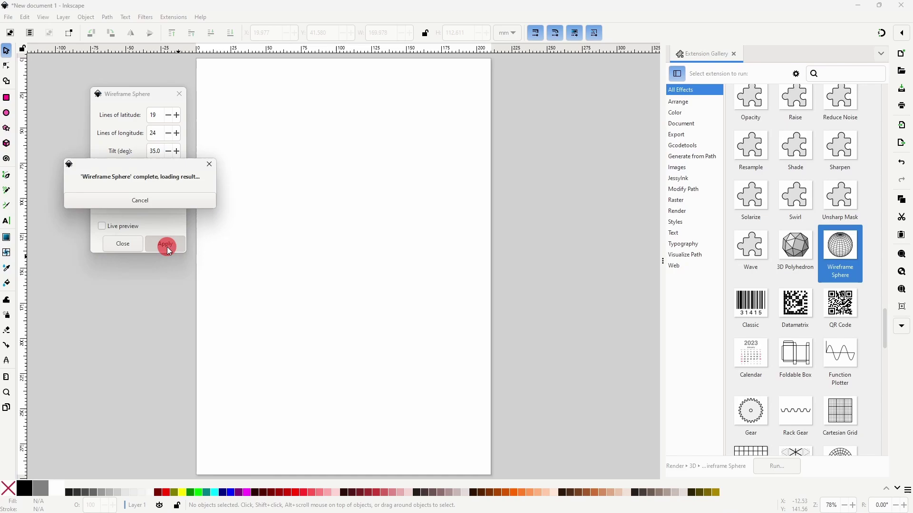
{"action": "left_click", "coordinate": [331, 261]}
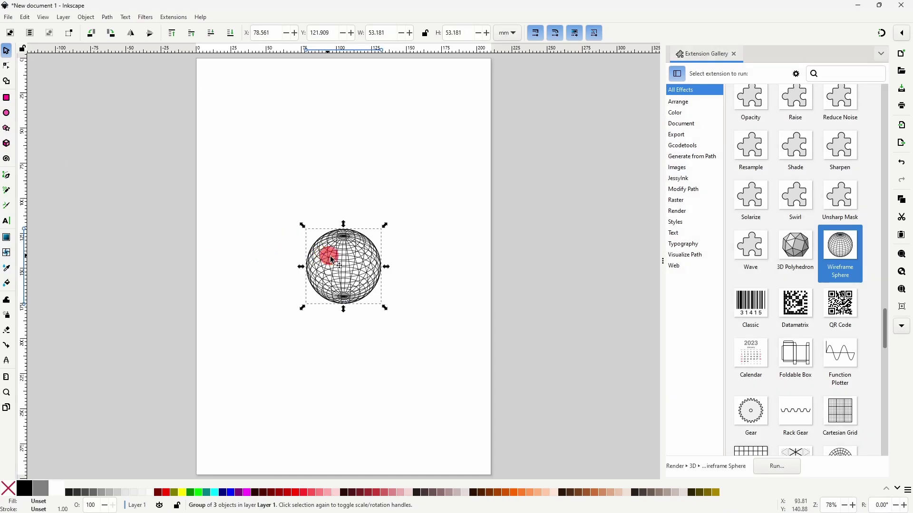
{"action": "left_click_drag", "start_coordinate": [385, 308], "coordinate": [464, 361]}
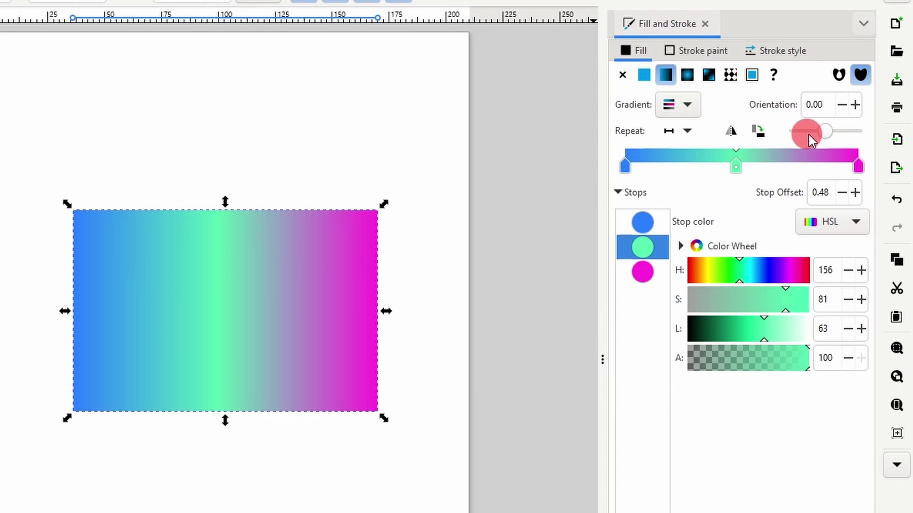
Set the gradient Orientation to 45, then drag its start and end handles into a diagonal
{"action": "left_click_drag", "start_coordinate": [822, 132], "coordinate": [841, 135]}
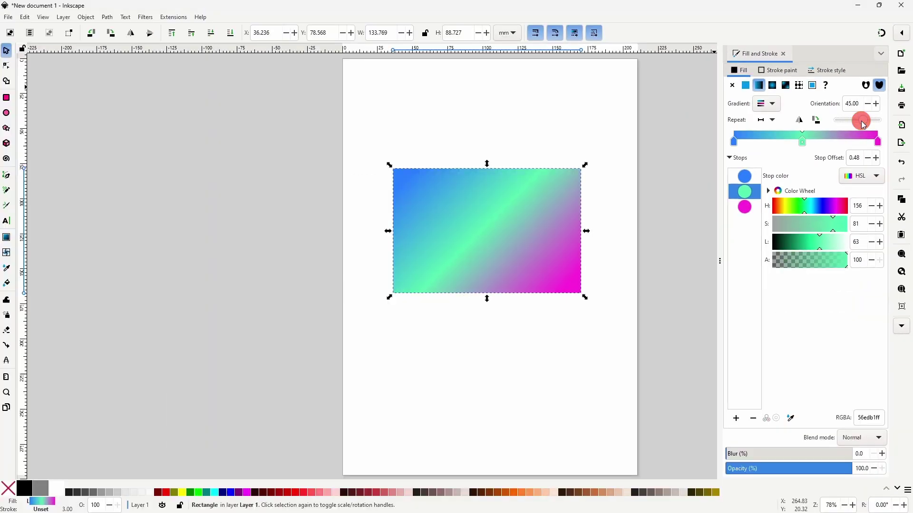
{"action": "left_click", "coordinate": [7, 240]}
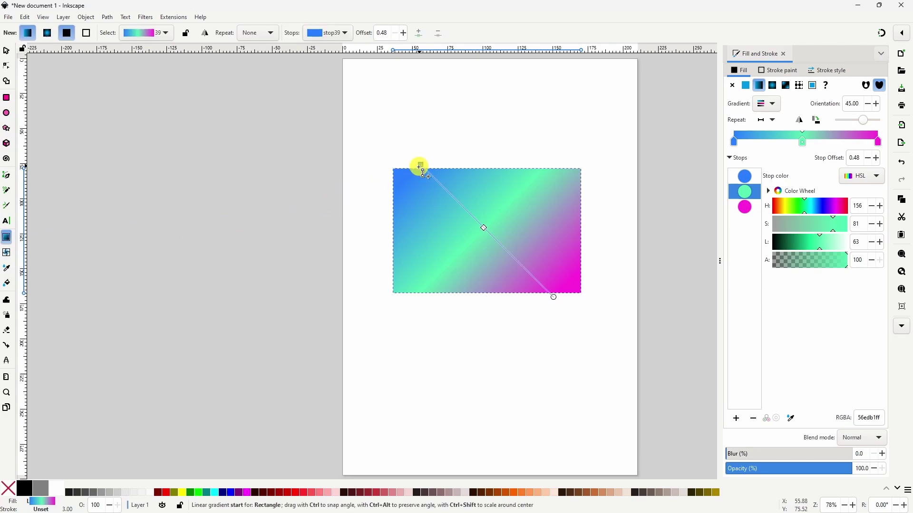
{"action": "left_click_drag", "start_coordinate": [420, 166], "coordinate": [402, 322]}
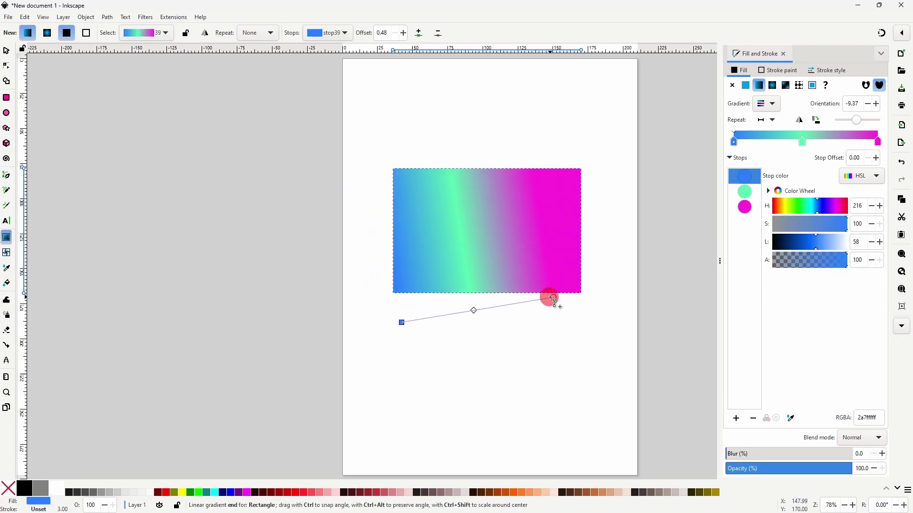
{"action": "left_click_drag", "start_coordinate": [552, 298], "coordinate": [578, 142]}
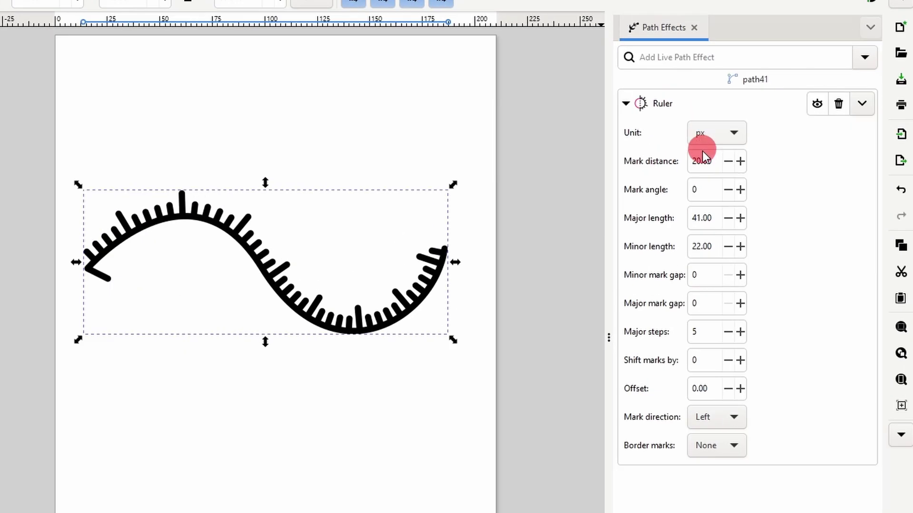
Set the Ruler effect's Mark angle to -24 and raise the Shift marks by value
{"action": "double_click", "coordinate": [775, 162]}
{"action": "type", "text": "8"}
{"action": "scroll", "coordinate": [695, 196], "scroll_direction": "up", "scroll_amount": 13}
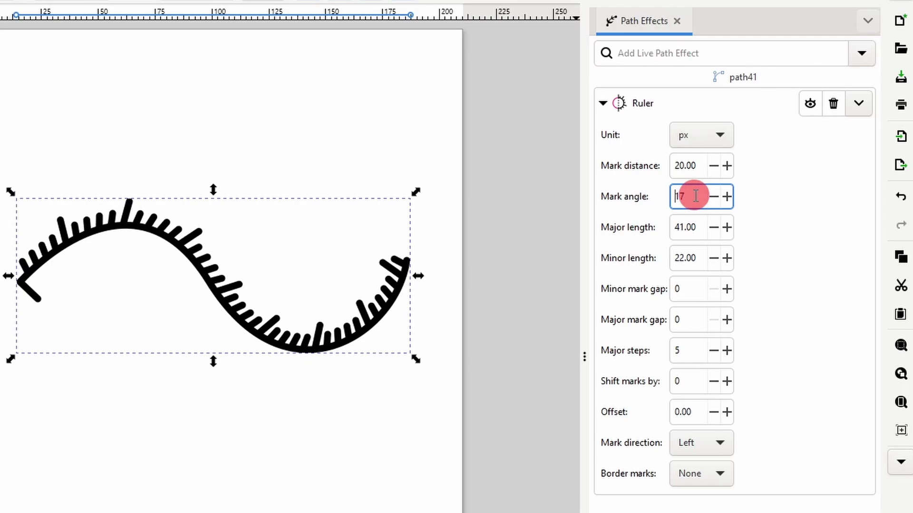
{"action": "scroll", "coordinate": [697, 195], "scroll_direction": "down", "scroll_amount": 20}
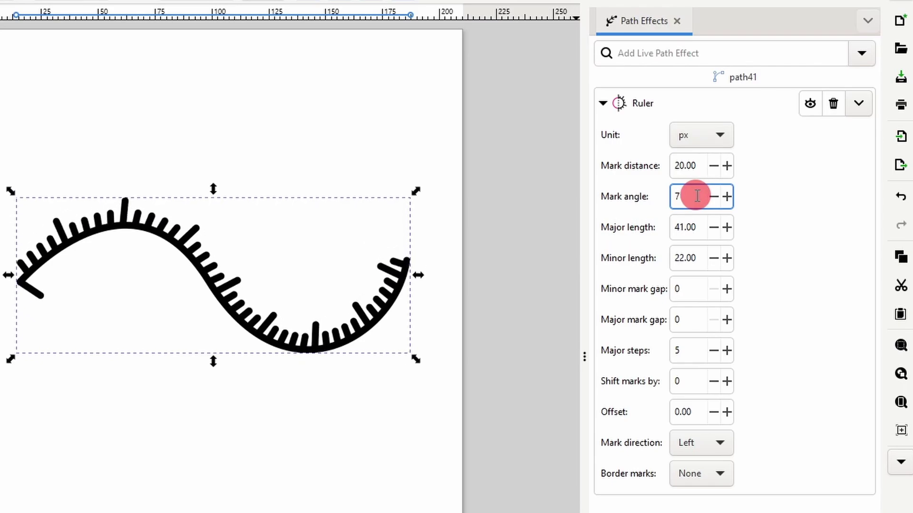
{"action": "scroll", "coordinate": [695, 197], "scroll_direction": "up", "scroll_amount": 4}
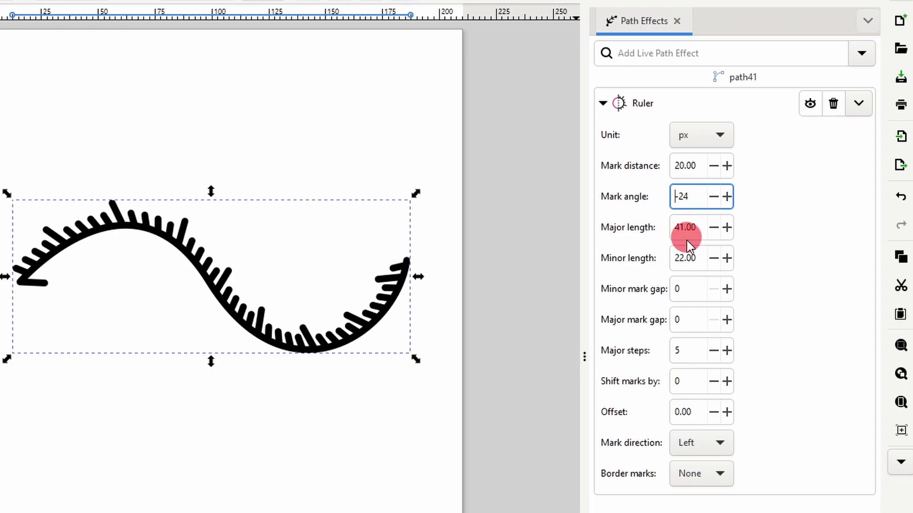
{"action": "left_click", "coordinate": [685, 383]}
{"action": "scroll", "coordinate": [688, 385], "scroll_direction": "up", "scroll_amount": 8}
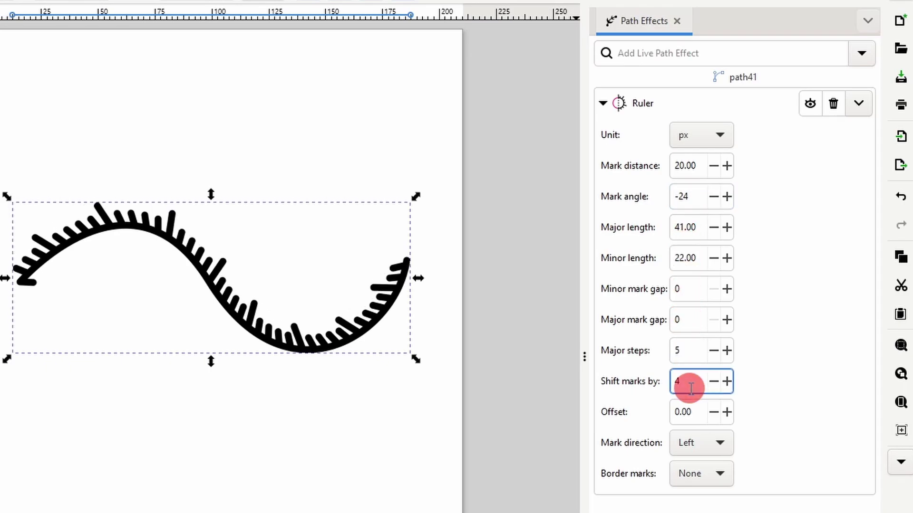
{"action": "scroll", "coordinate": [688, 385], "scroll_direction": "up", "scroll_amount": 5}
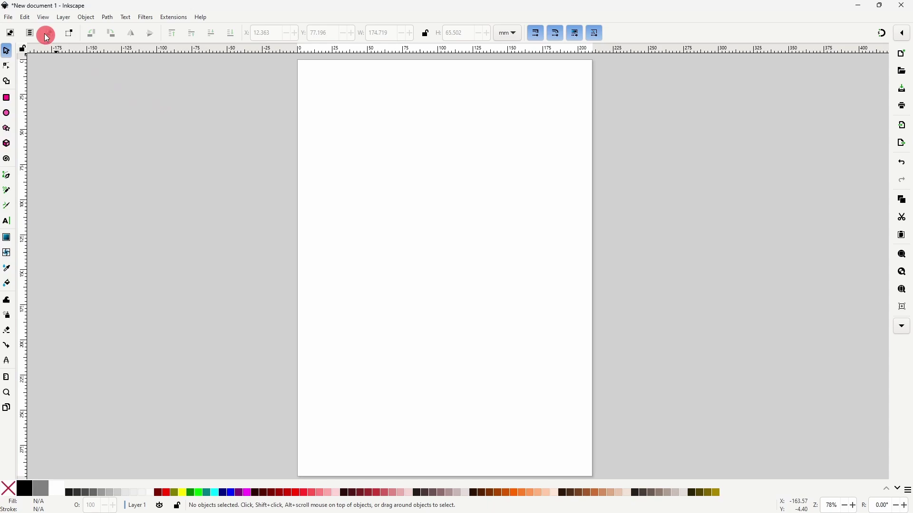
In Preferences, search 'unified' and select the Unified font browser (experimental) option
{"action": "left_click", "coordinate": [25, 17]}
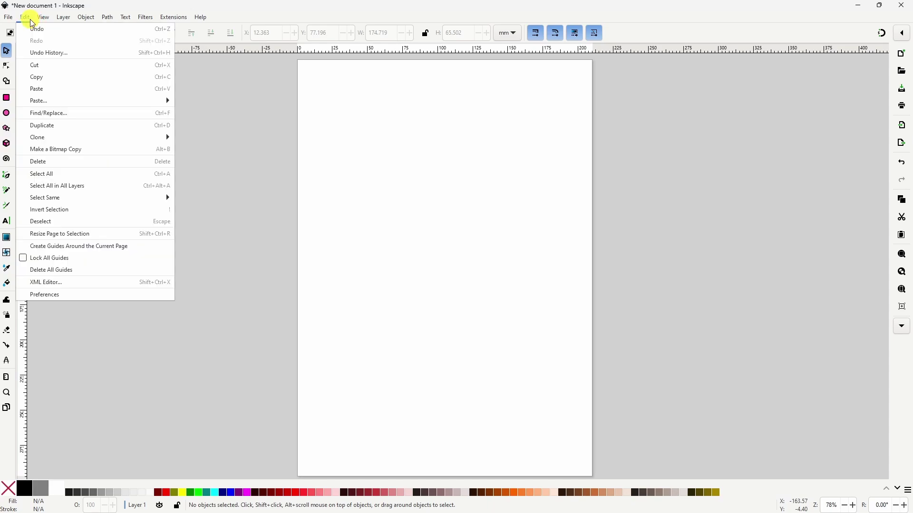
{"action": "left_click", "coordinate": [57, 294]}
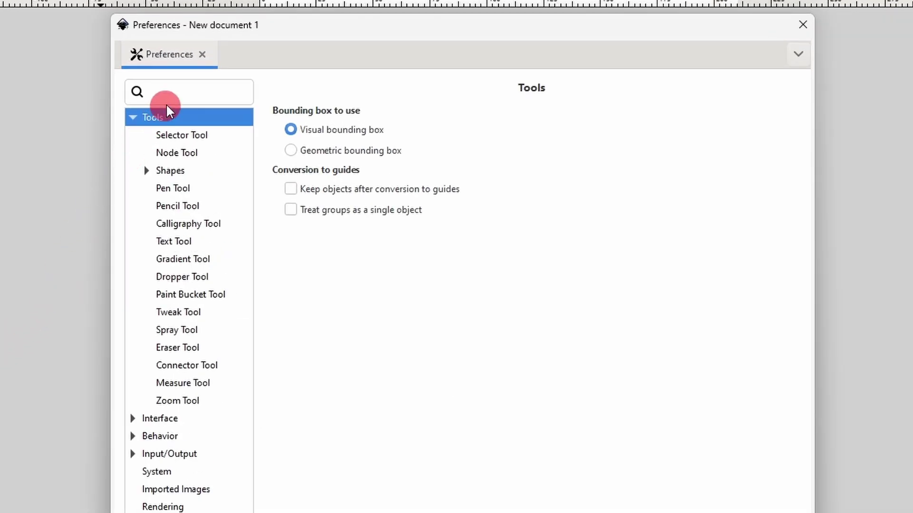
{"action": "left_click", "coordinate": [178, 92]}
{"action": "type", "text": "u"}
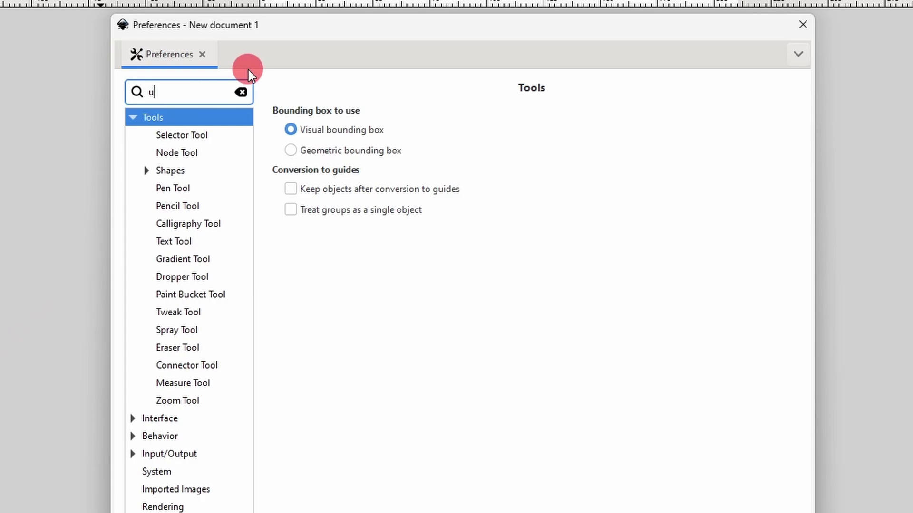
{"action": "type", "text": "nified"}
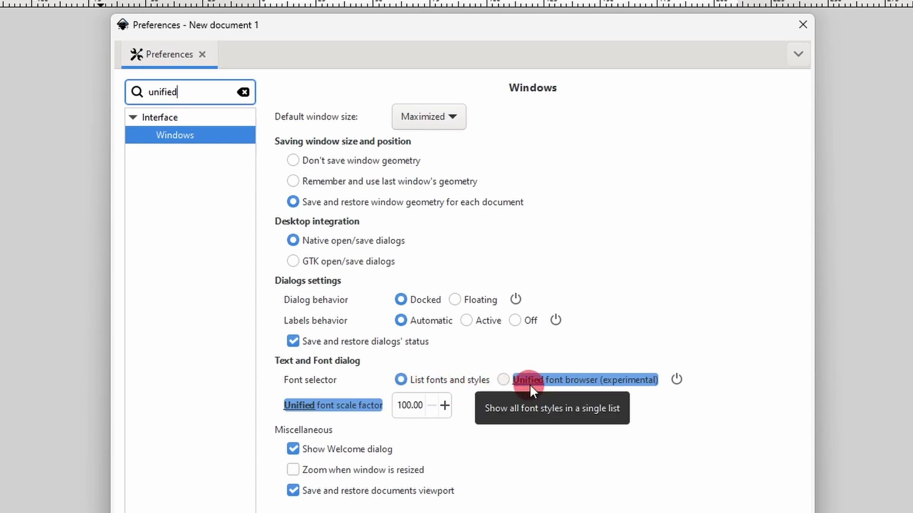
{"action": "left_click", "coordinate": [507, 383]}
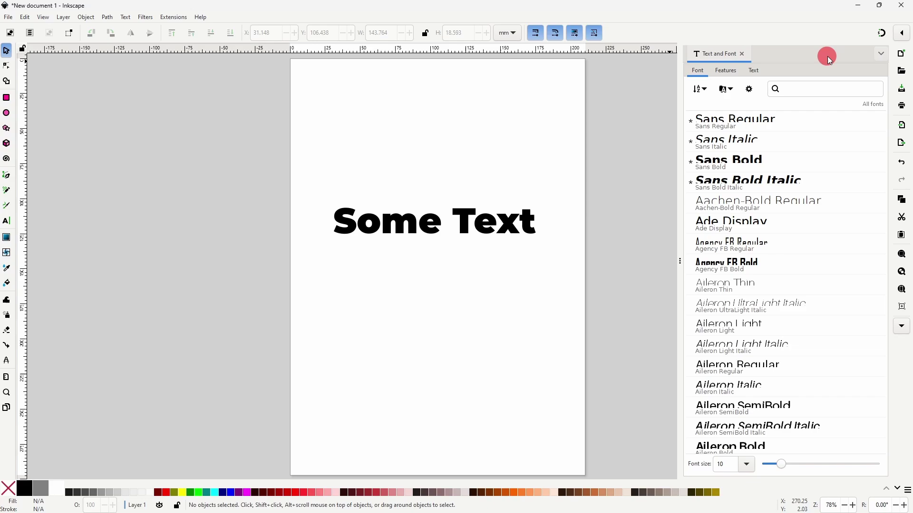
Try several fonts on 'Some Text', settle on Nohemi Regular, and set font size 112
{"action": "left_click", "coordinate": [526, 221]}
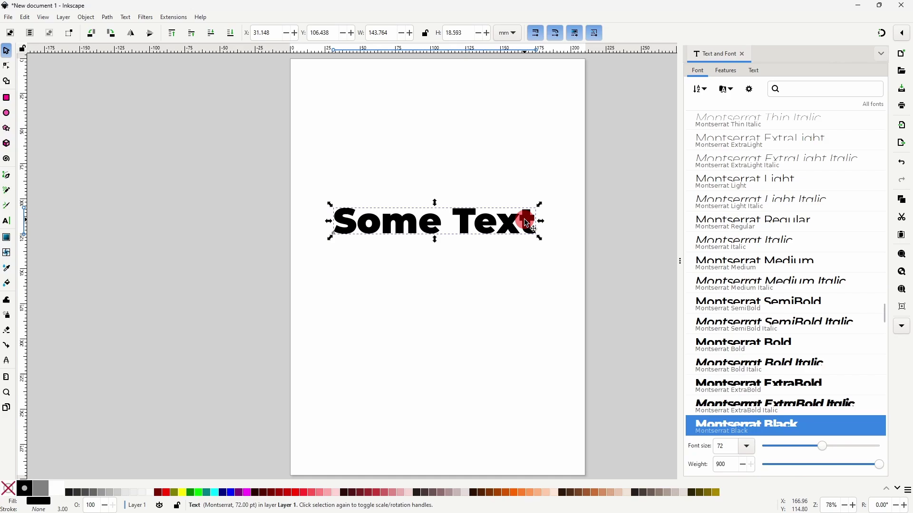
{"action": "left_click", "coordinate": [730, 229]}
{"action": "scroll", "coordinate": [757, 231], "scroll_direction": "down", "scroll_amount": 10}
{"action": "left_click", "coordinate": [759, 302]}
{"action": "scroll", "coordinate": [758, 302], "scroll_direction": "down", "scroll_amount": 3}
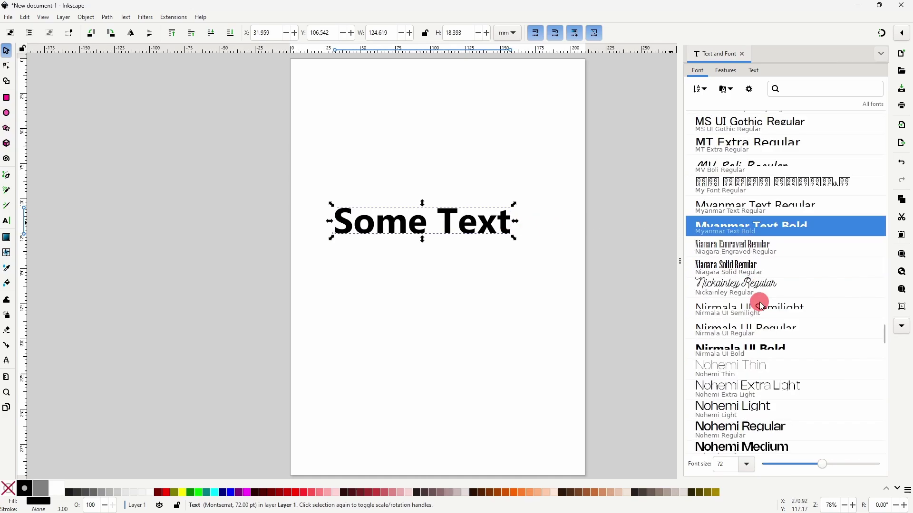
{"action": "left_click", "coordinate": [760, 307]}
{"action": "left_click", "coordinate": [757, 291]}
{"action": "scroll", "coordinate": [756, 293], "scroll_direction": "down", "scroll_amount": 3}
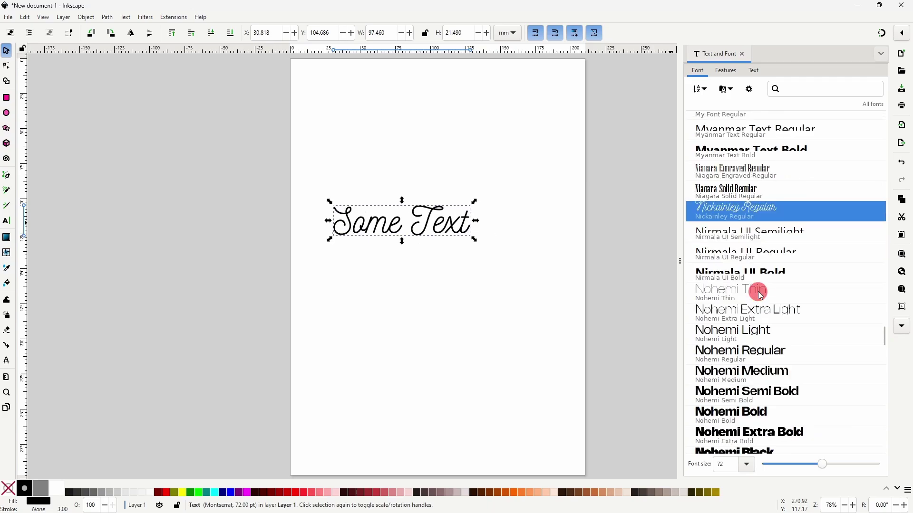
{"action": "left_click", "coordinate": [762, 350]}
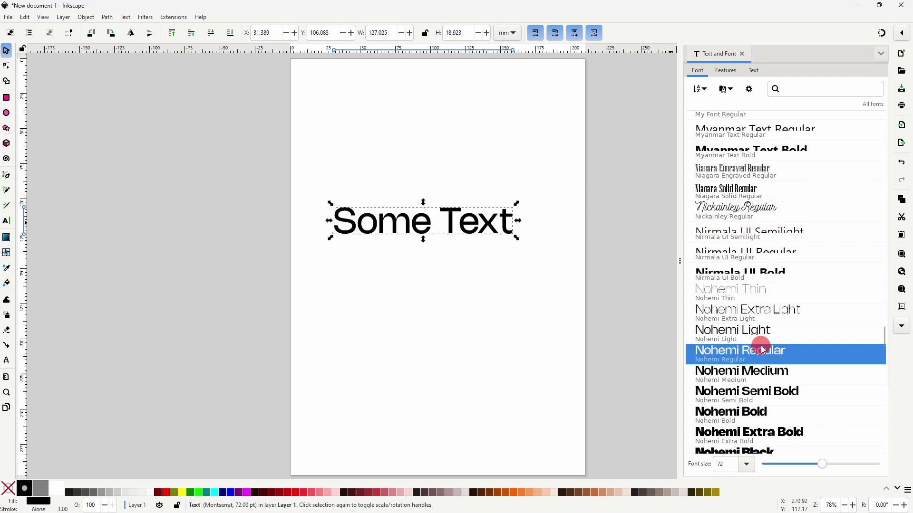
{"action": "scroll", "coordinate": [763, 350], "scroll_direction": "down", "scroll_amount": 3}
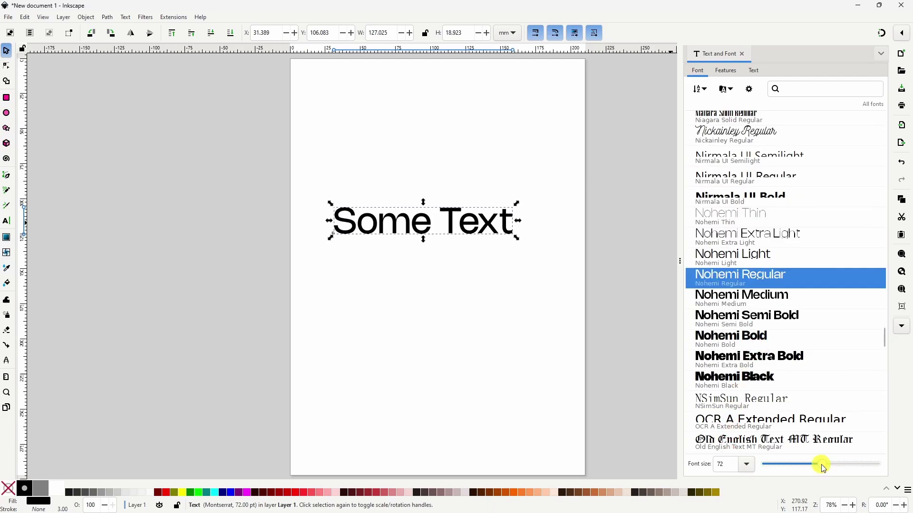
{"action": "mouse_move", "coordinate": [824, 469]}
{"action": "left_mouse_down"}
{"action": "mouse_move", "coordinate": [809, 467]}
{"action": "mouse_move", "coordinate": [831, 468]}
{"action": "left_mouse_up"}
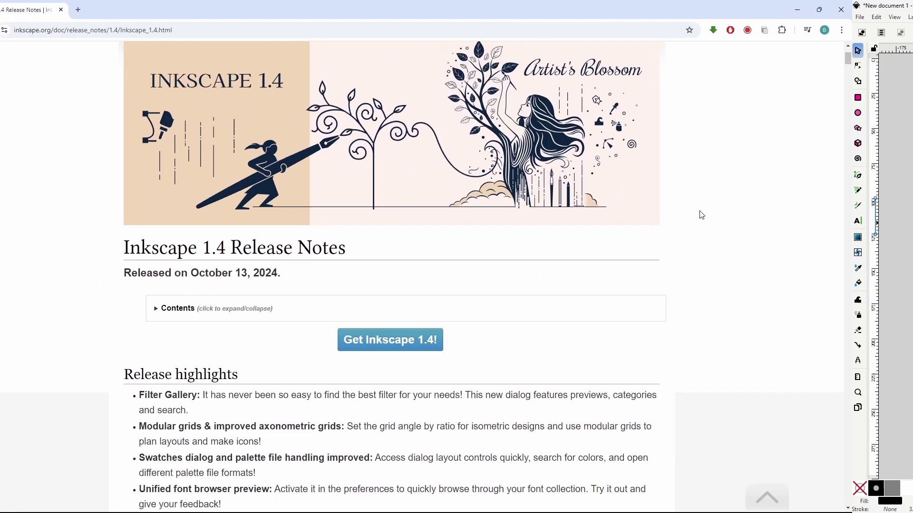
Scroll the Inkscape 1.4 release notes past tools, import/export and dialogs to the Filter Gallery
{"action": "scroll", "coordinate": [762, 215], "scroll_direction": "down", "scroll_amount": 3}
{"action": "scroll", "coordinate": [762, 215], "scroll_direction": "down", "scroll_amount": 13}
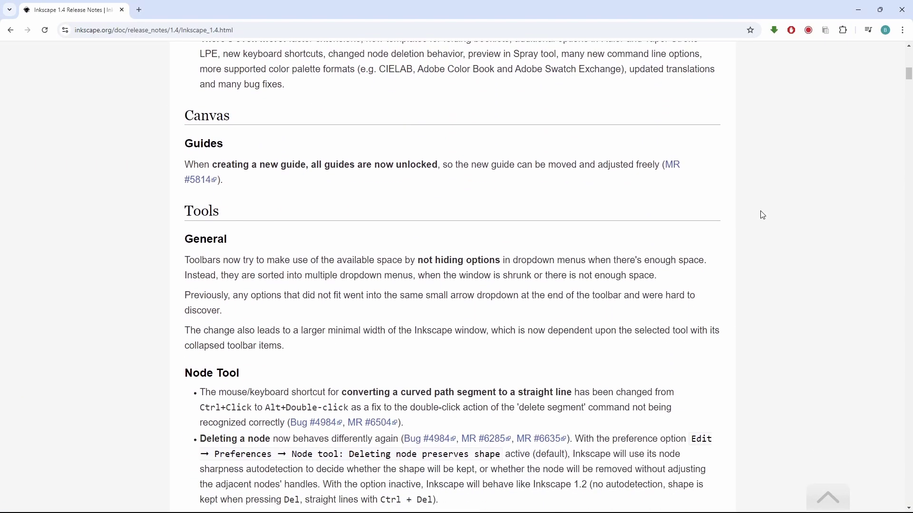
{"action": "scroll", "coordinate": [762, 215], "scroll_direction": "down", "scroll_amount": 4}
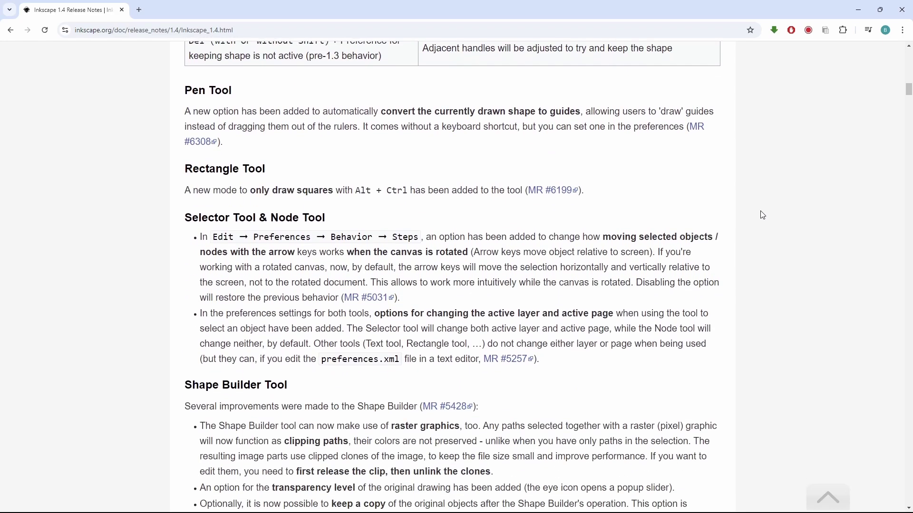
{"action": "scroll", "coordinate": [762, 215], "scroll_direction": "down", "scroll_amount": 15}
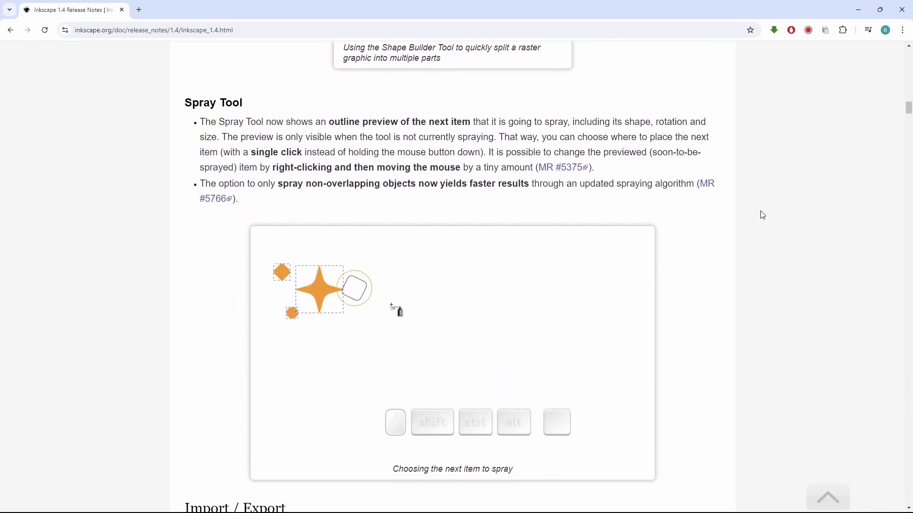
{"action": "scroll", "coordinate": [762, 214], "scroll_direction": "down", "scroll_amount": 12}
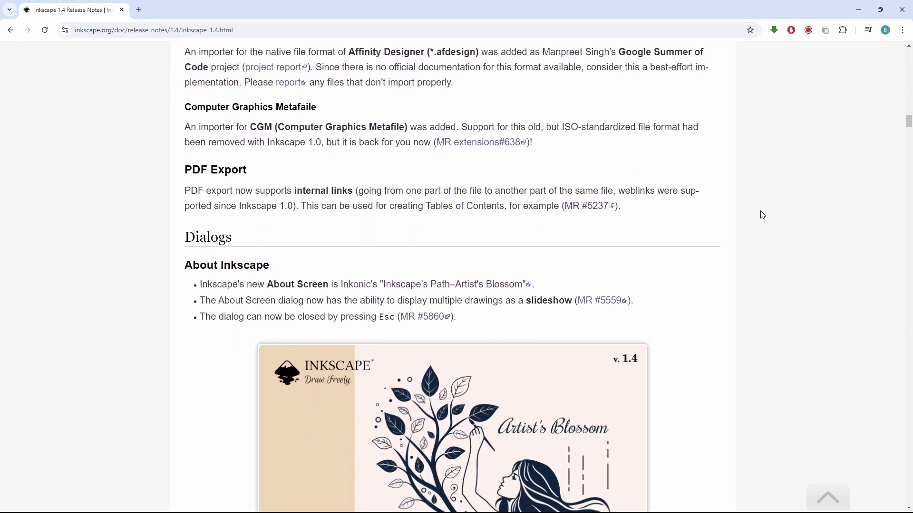
{"action": "scroll", "coordinate": [761, 214], "scroll_direction": "down", "scroll_amount": 14}
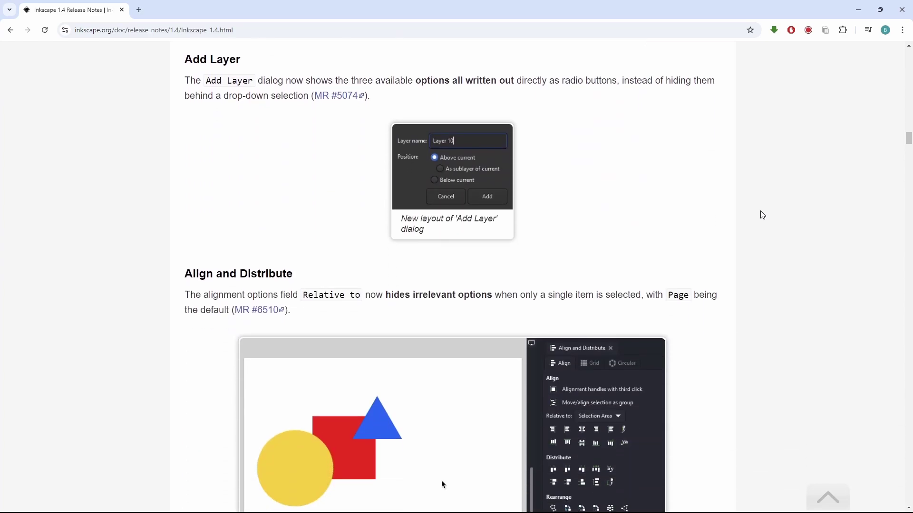
{"action": "scroll", "coordinate": [762, 215], "scroll_direction": "down", "scroll_amount": 14}
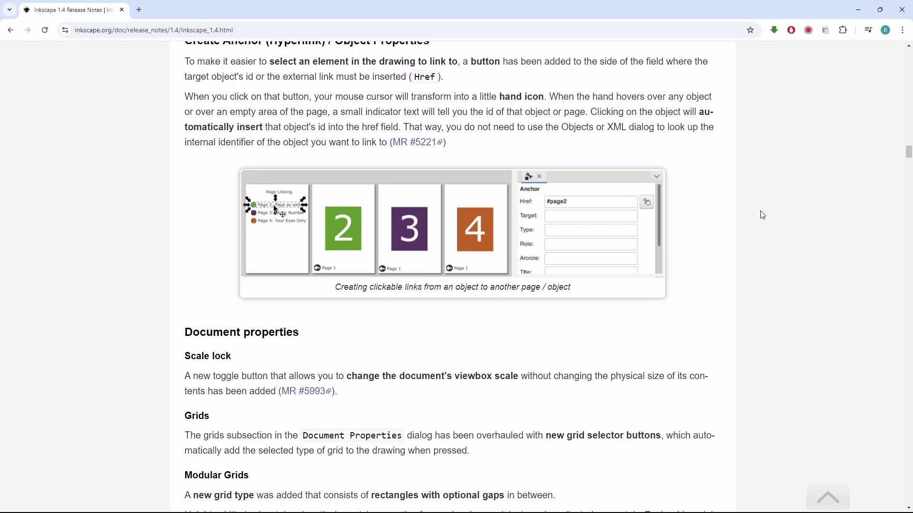
{"action": "scroll", "coordinate": [762, 215], "scroll_direction": "down", "scroll_amount": 14}
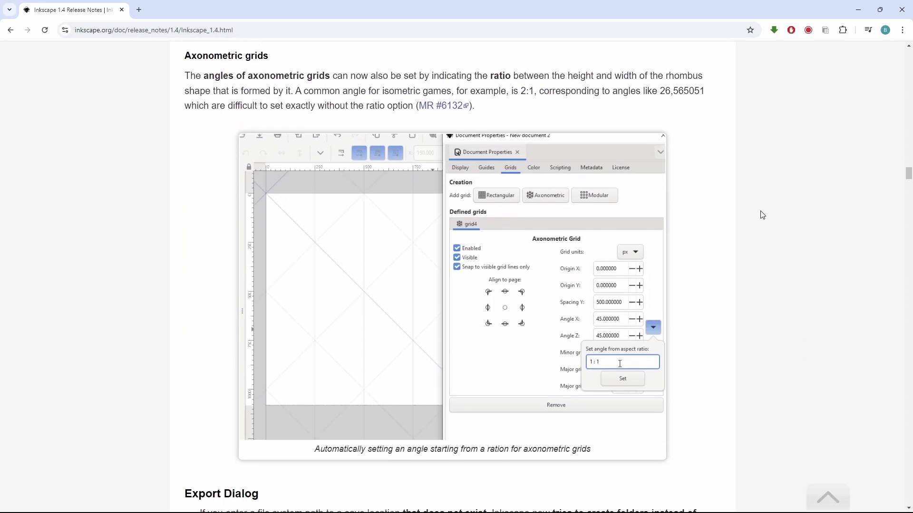
{"action": "scroll", "coordinate": [762, 215], "scroll_direction": "down", "scroll_amount": 14}
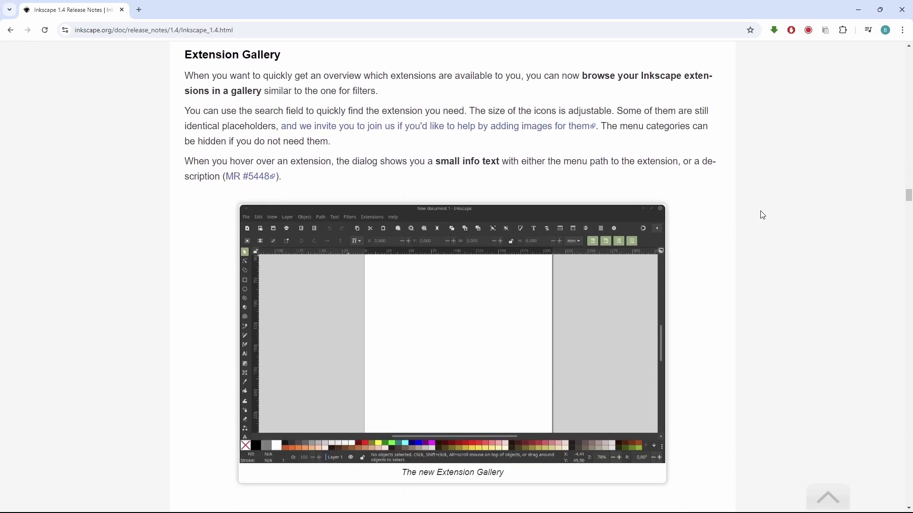
{"action": "scroll", "coordinate": [762, 215], "scroll_direction": "down", "scroll_amount": 7}
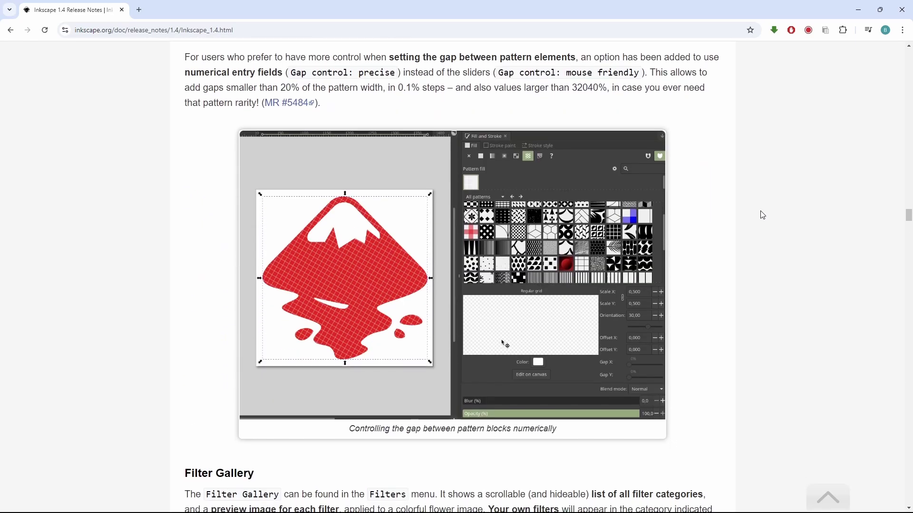